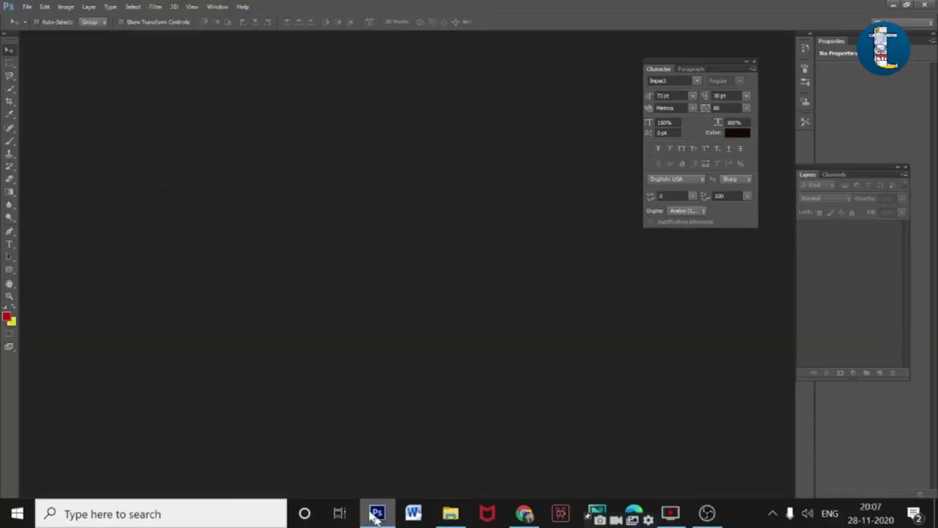
- Create a new 1080 x 1080 px RGB document at 72 pixels/inch with a white background and dock its window
click(25, 7)
mouse_move(46, 85)
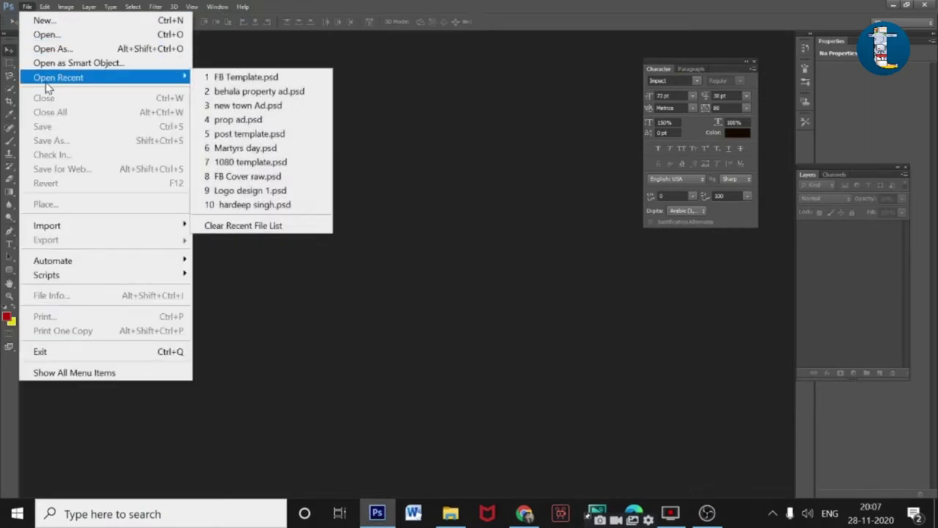
click(53, 27)
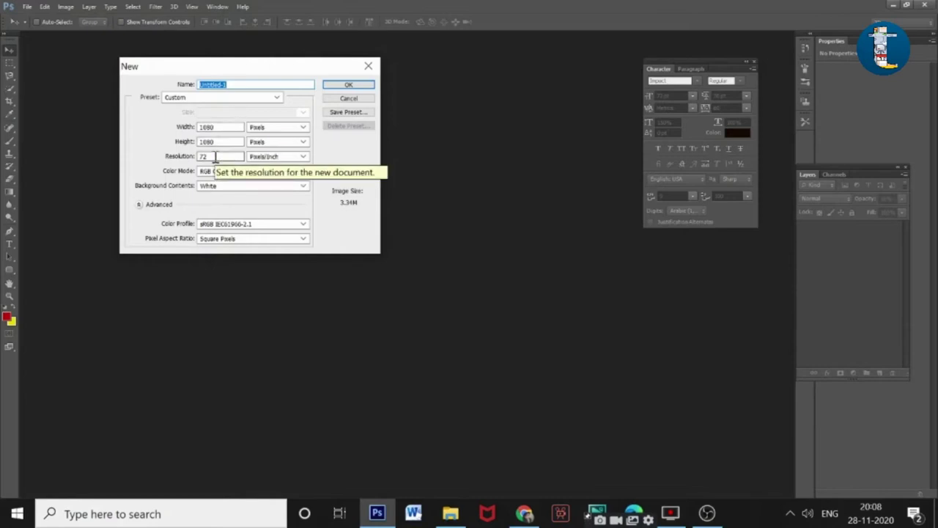
click(348, 84)
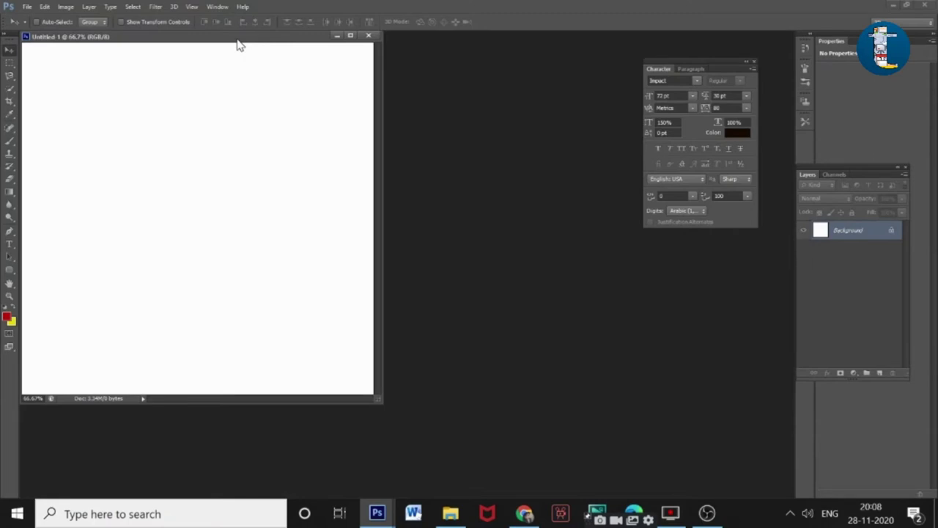
drag(237, 45, 430, 44)
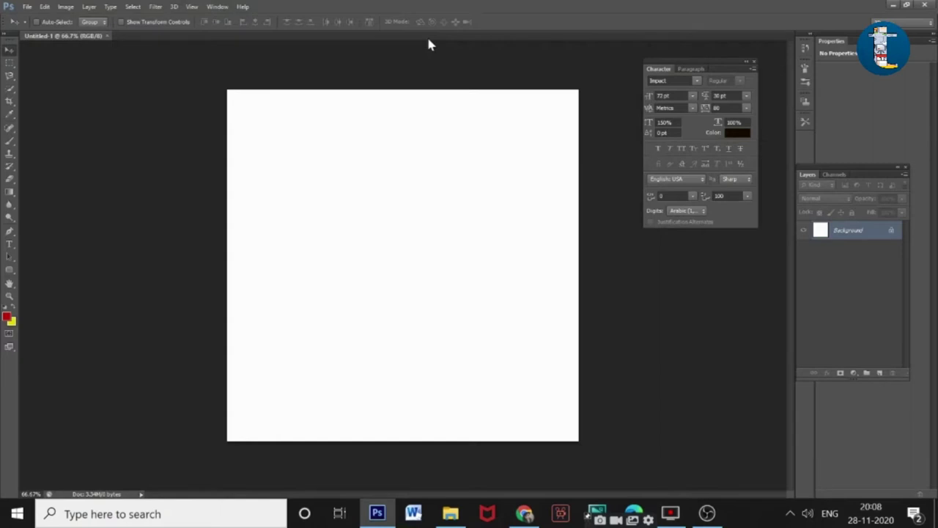
- Place the PngItem_41891 image from the Animation in Photoshop folder onto the blank canvas
click(450, 513)
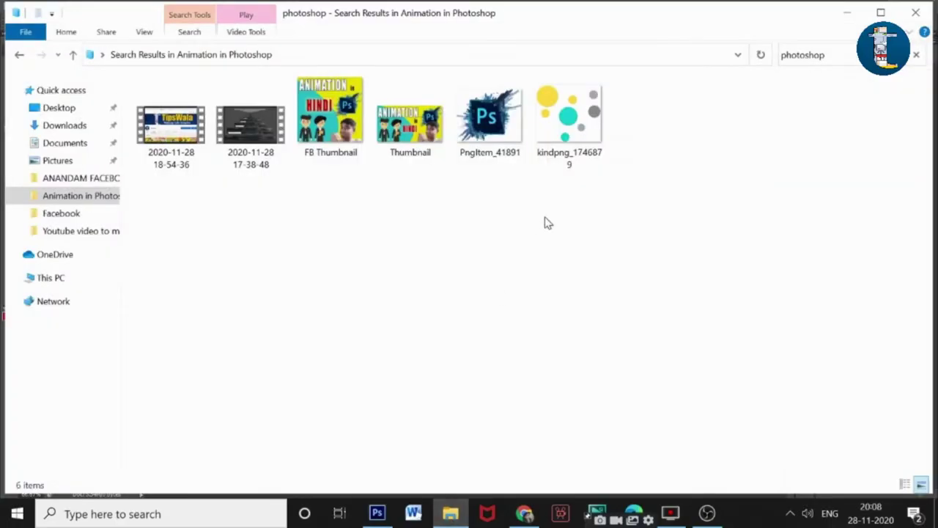
click(498, 115)
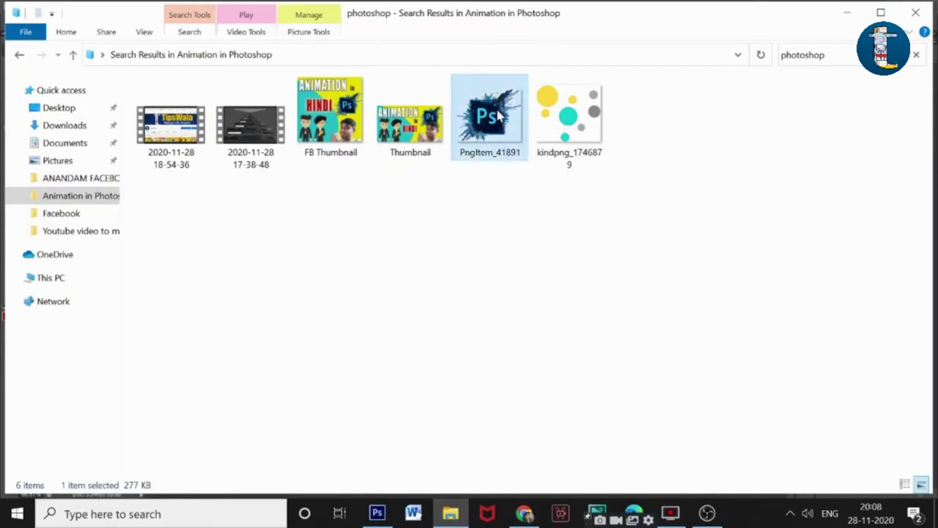
drag(498, 115, 410, 262)
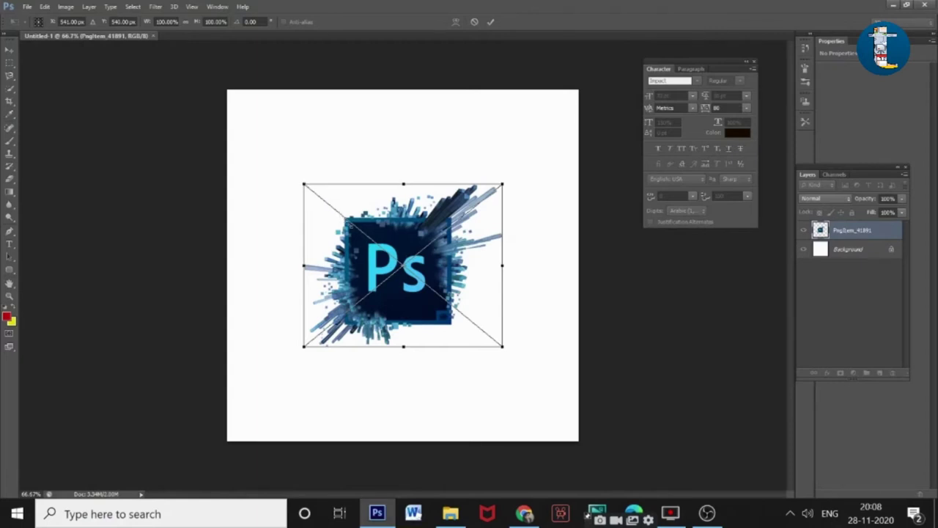
- Scale the placed Ps logo to about 48.8% around its centre and position it at about X 546 px, Y 543 px
drag(303, 184, 354, 226)
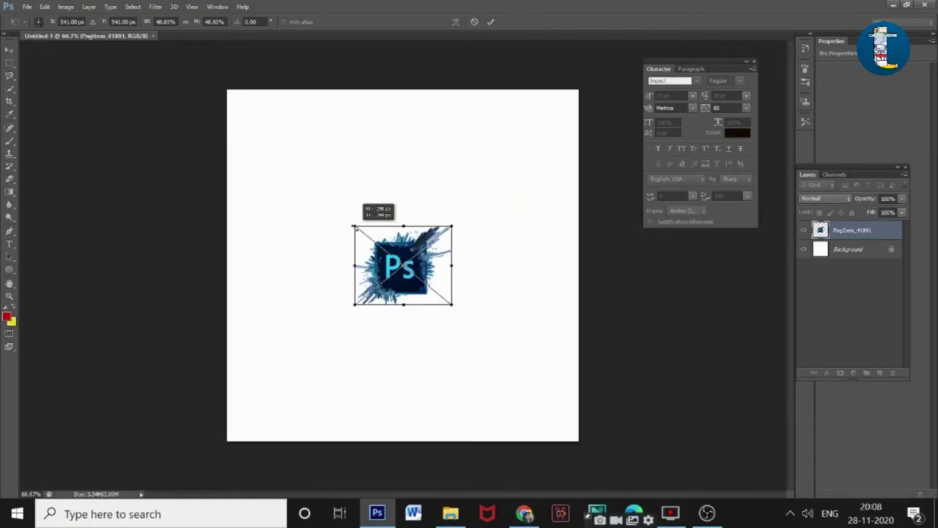
drag(355, 227, 355, 227)
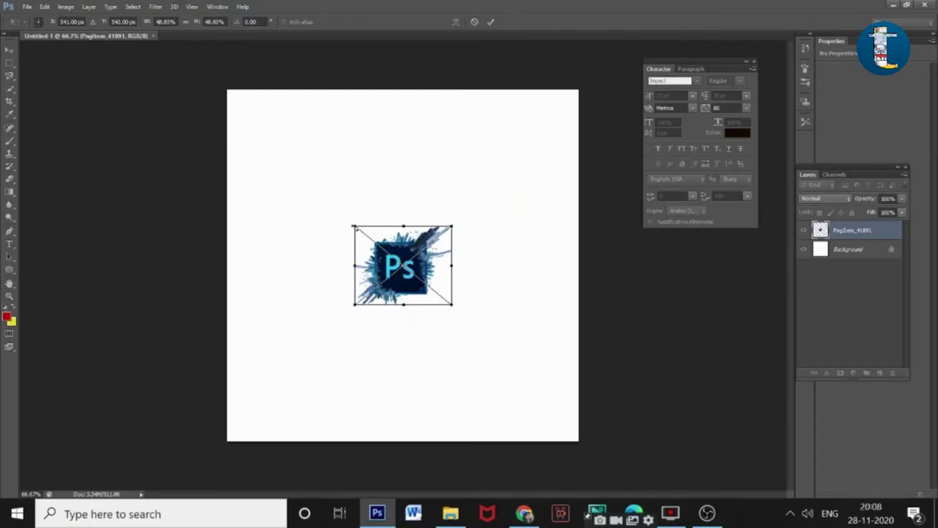
key(Return)
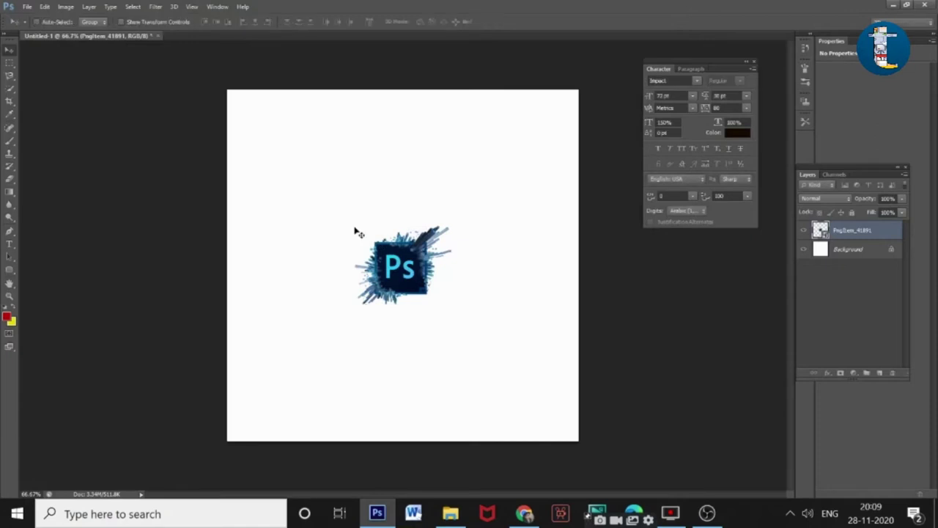
key(ctrl+t)
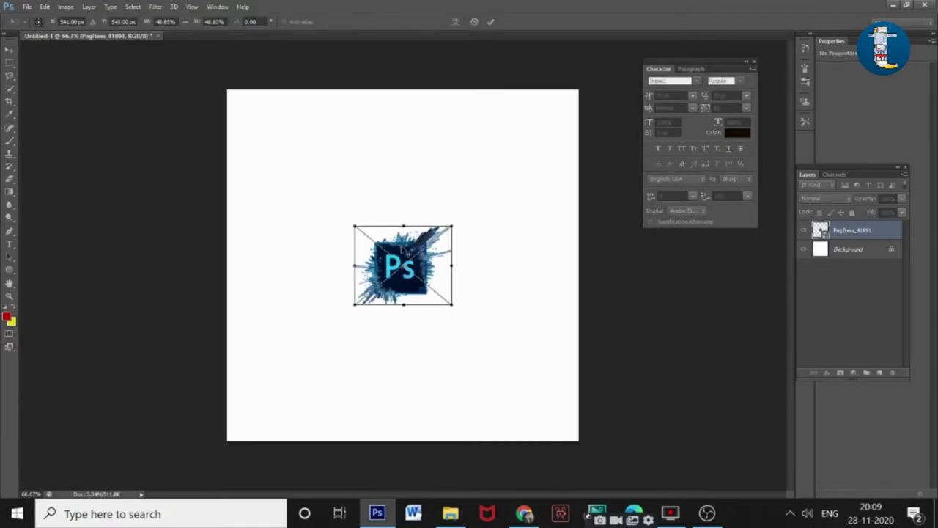
mouse_move(401, 251)
mouse_down()
mouse_move(385, 252)
mouse_move(410, 251)
mouse_up()
key(Return)
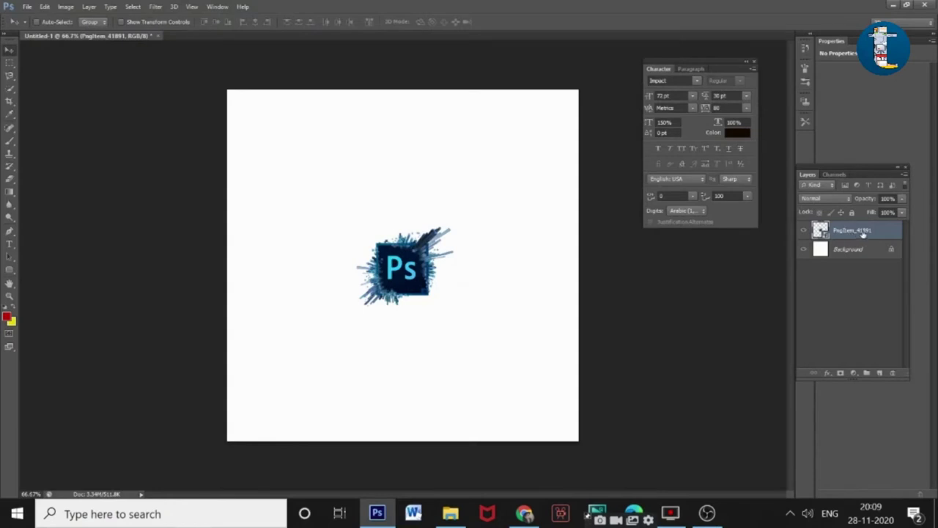
- Duplicate the PngItem_41891 logo layer four times
drag(863, 233, 880, 372)
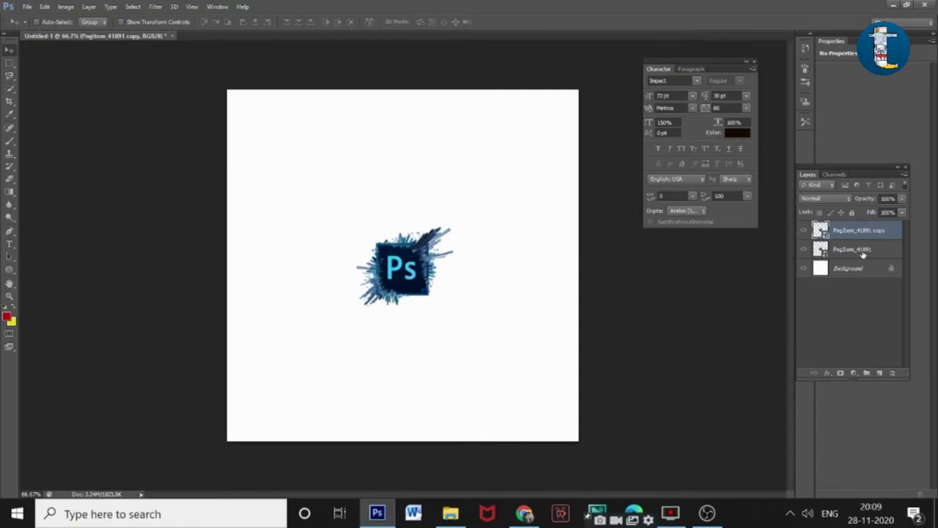
click(865, 252)
drag(866, 251, 880, 372)
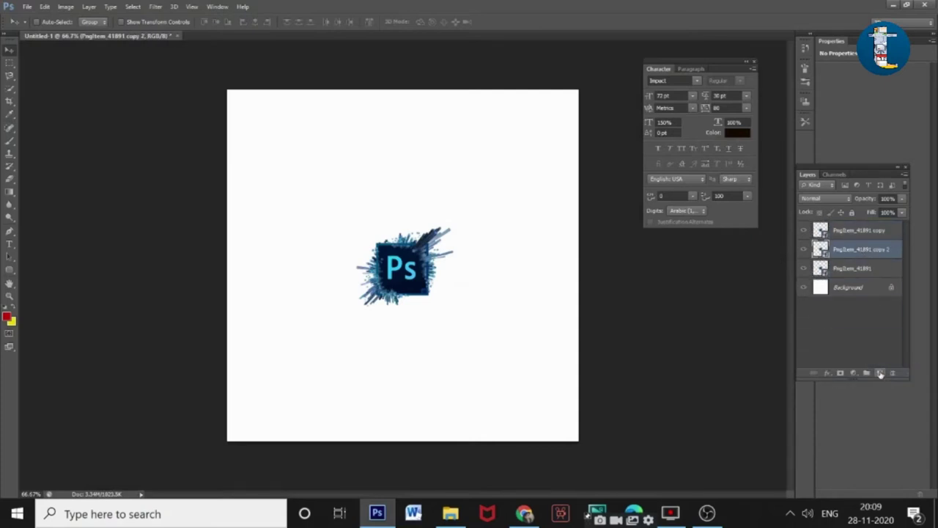
click(867, 269)
drag(867, 269, 883, 374)
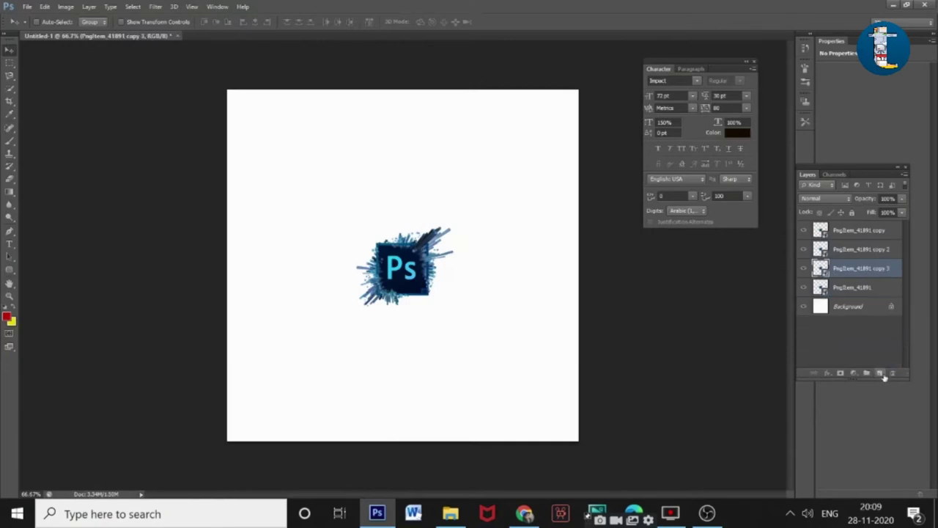
click(863, 287)
drag(862, 290, 879, 374)
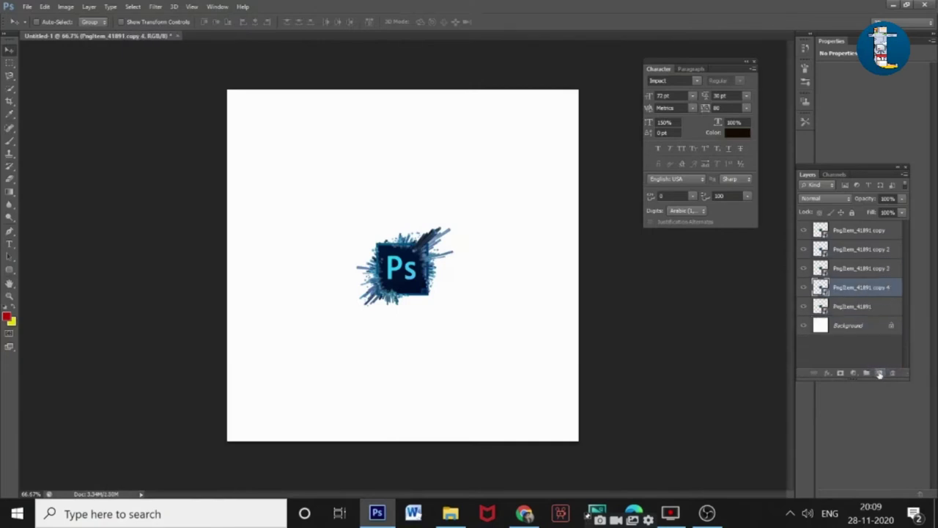
- Move the PngItem_41891 copy 2 logo horizontally to the canvas's right edge, keeping it level with the centre logo
click(836, 250)
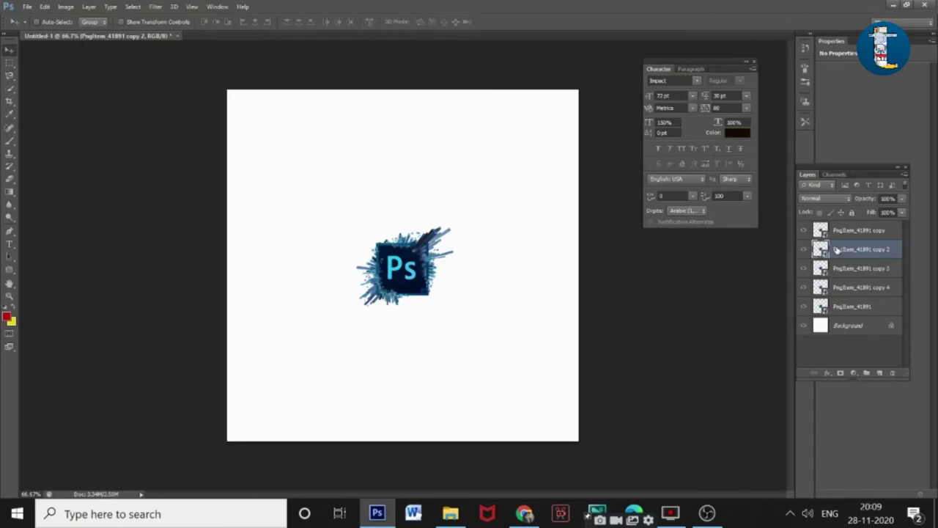
key(ctrl+t)
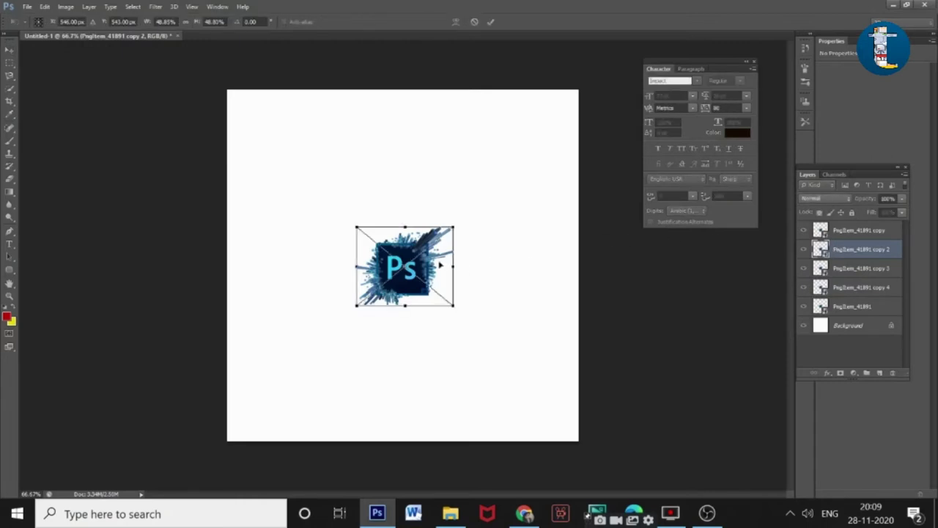
drag(440, 266, 578, 264)
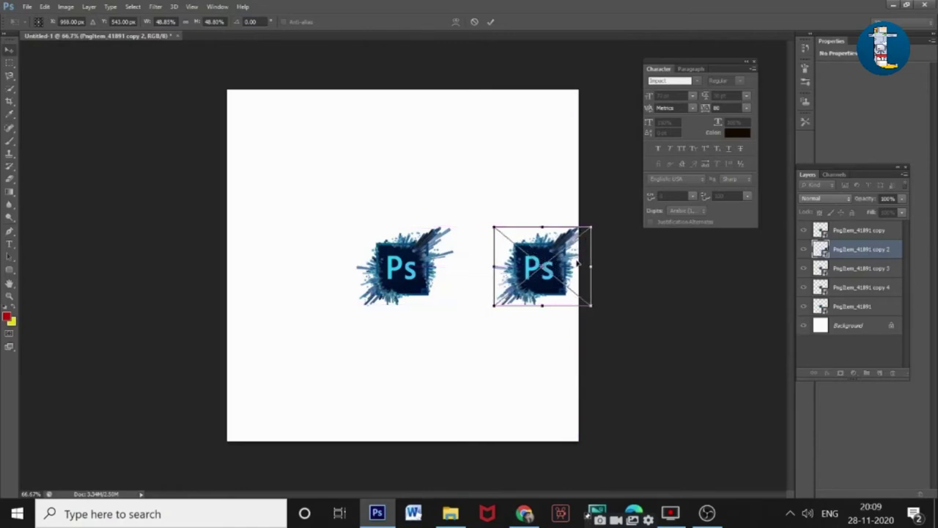
key(Return)
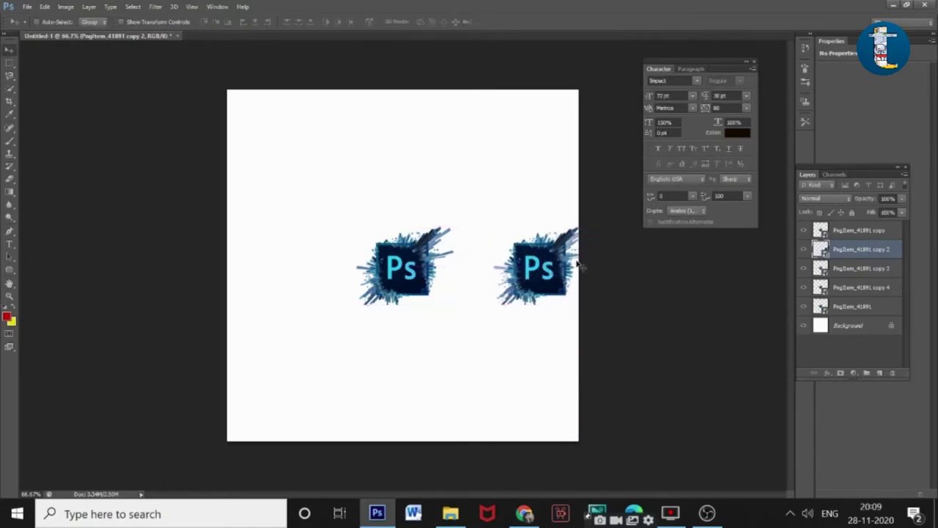
- Move the PngItem_41891 copy 3 logo horizontally to the canvas's left edge, at about X 126 px
click(850, 271)
key(ctrl+t)
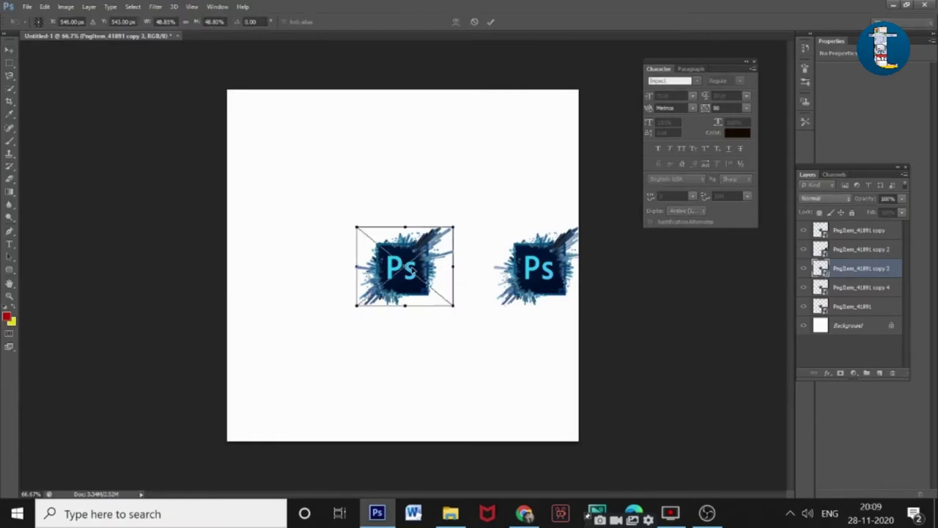
drag(411, 270, 300, 270)
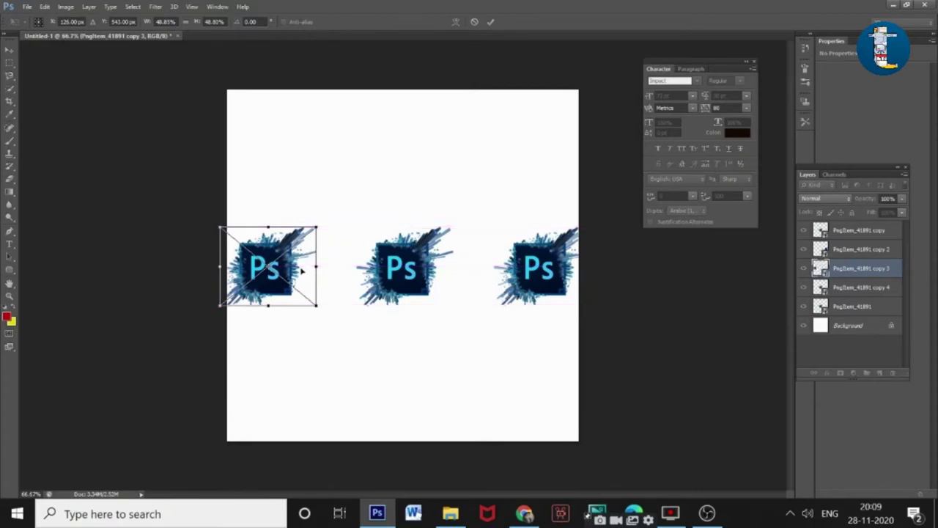
key(Return)
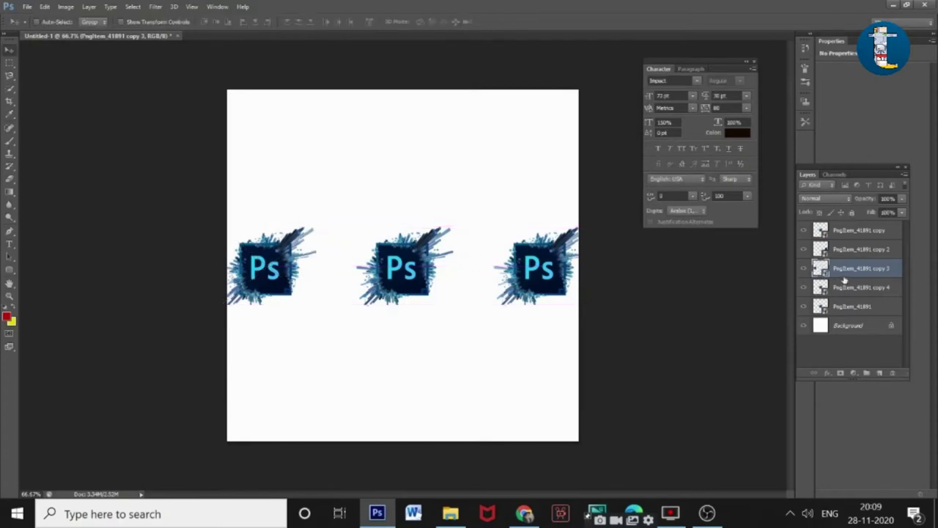
- Move the PngItem_41891 copy 4 logo into the gap between the centre and rightmost logos
click(847, 292)
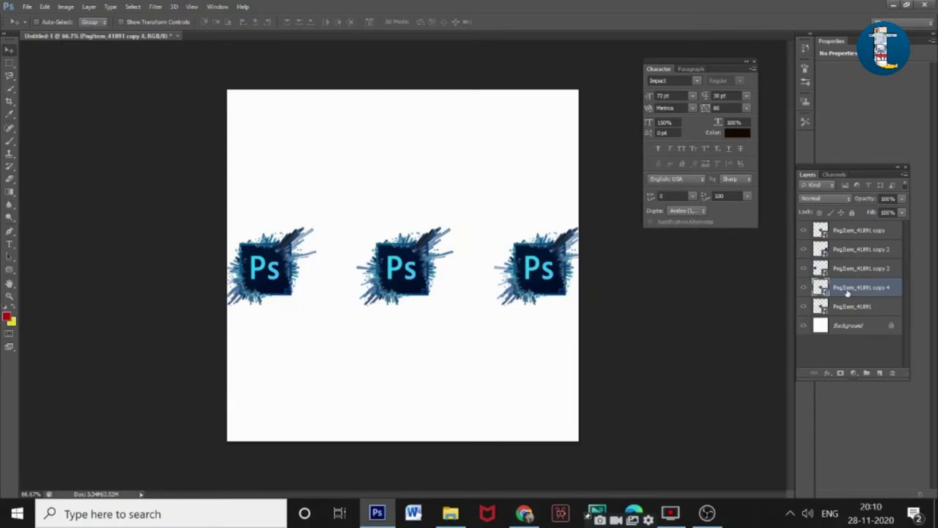
key(ctrl+t)
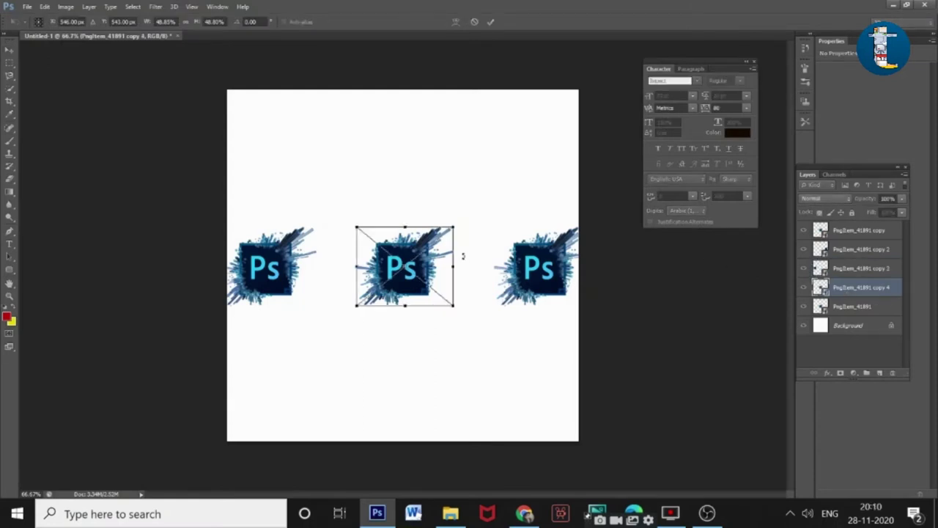
drag(435, 264, 504, 267)
key(Return)
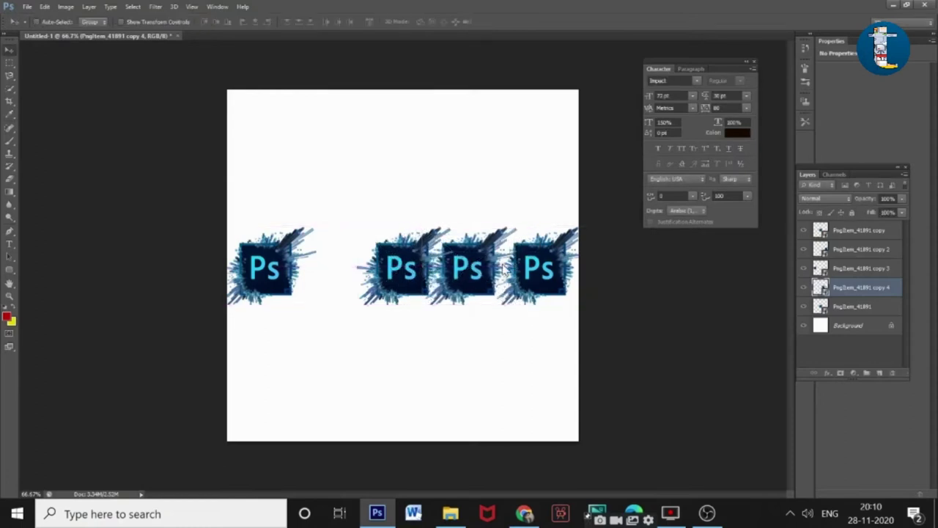
- Move the original PngItem_41891 logo into the gap between the leftmost and centre logos
click(844, 308)
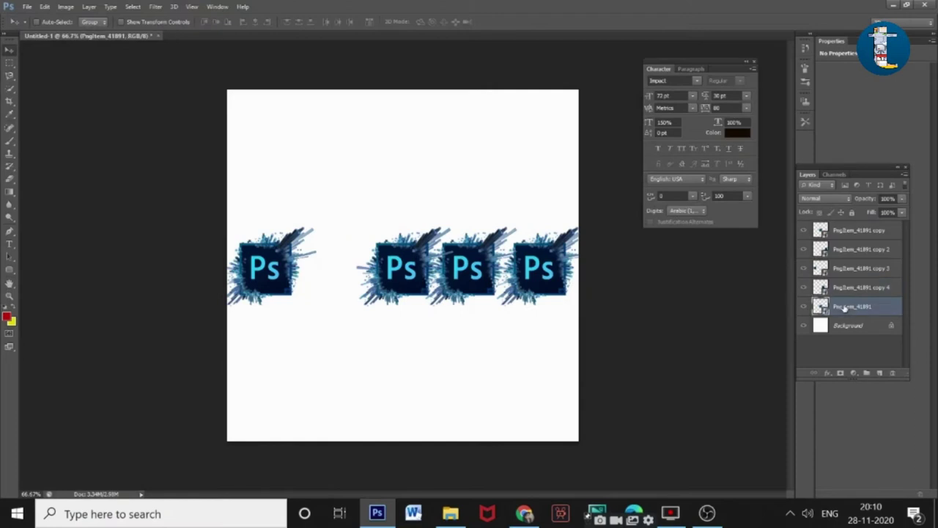
key(ctrl+t)
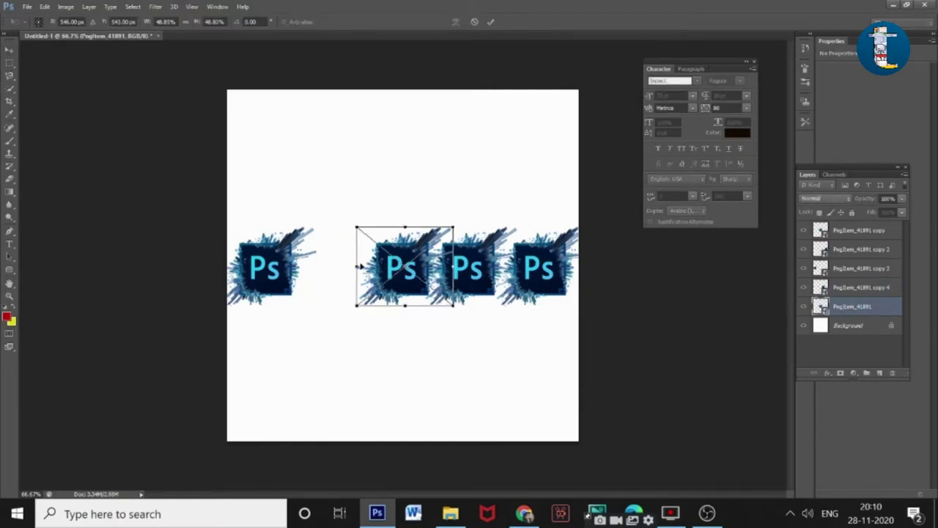
drag(425, 267, 358, 267)
key(Return)
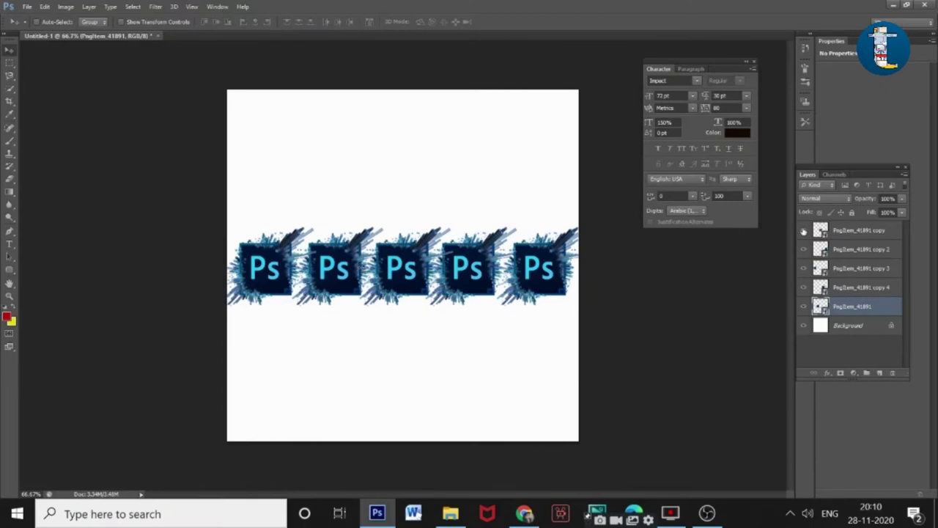
- Hide and reshow the PngItem_41891 copy layer to identify its logo, and select that layer
click(803, 231)
click(803, 231)
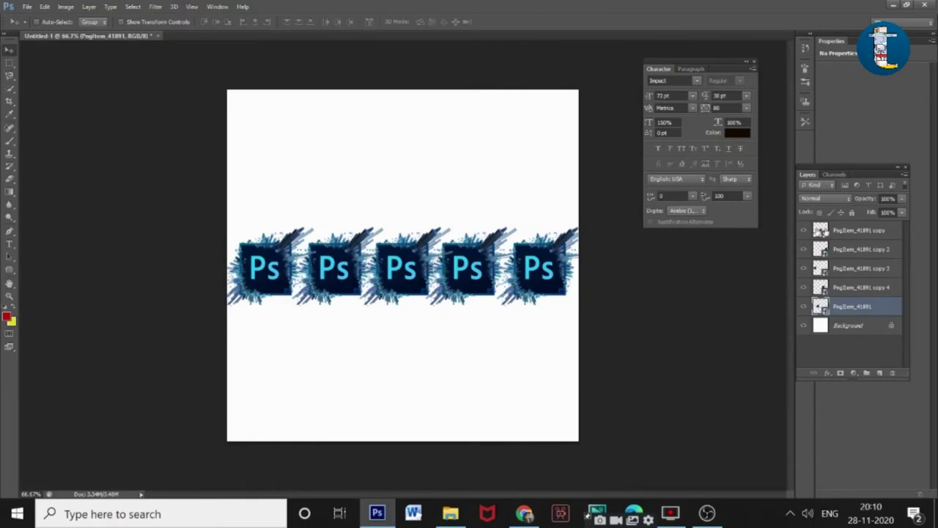
click(851, 233)
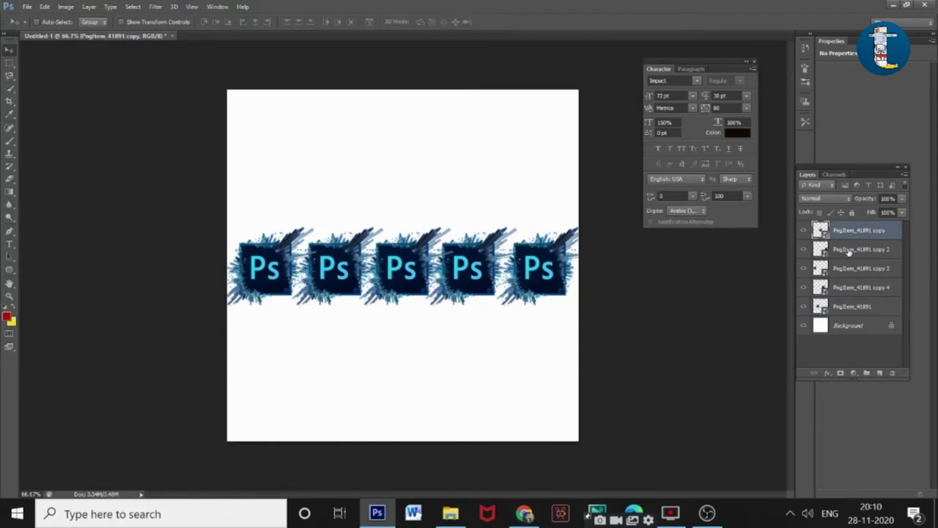
- Reduce the opacity of the PngItem_41891 copy 2 layer, the rightmost logo, to about half
click(850, 249)
click(803, 250)
click(804, 250)
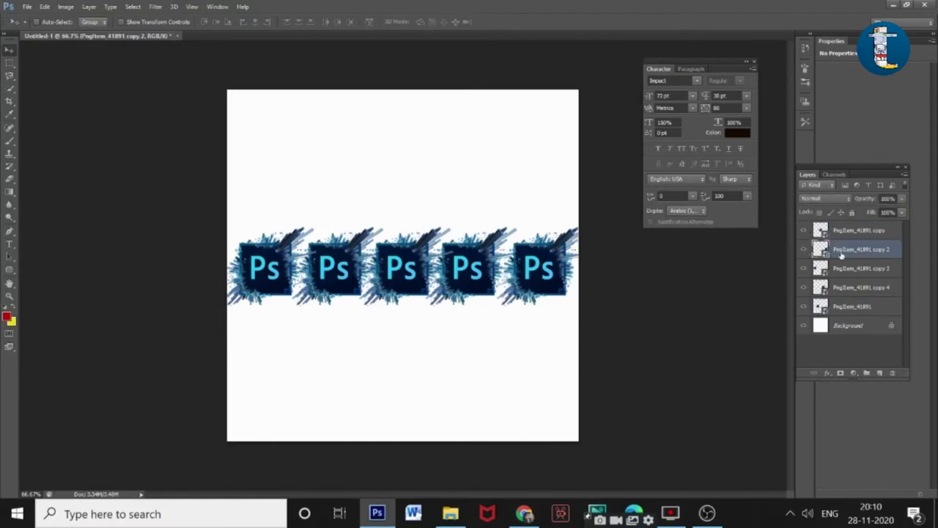
click(900, 201)
drag(901, 214, 879, 218)
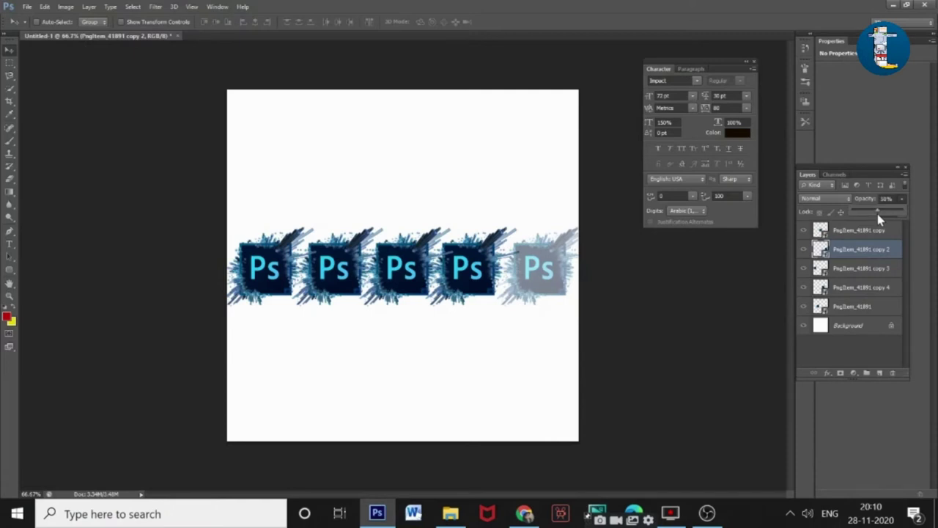
- Identify the PngItem_41891 copy 3 layer as the leftmost logo by toggling its visibility, and reduce its opacity to about 50%
click(850, 268)
click(804, 269)
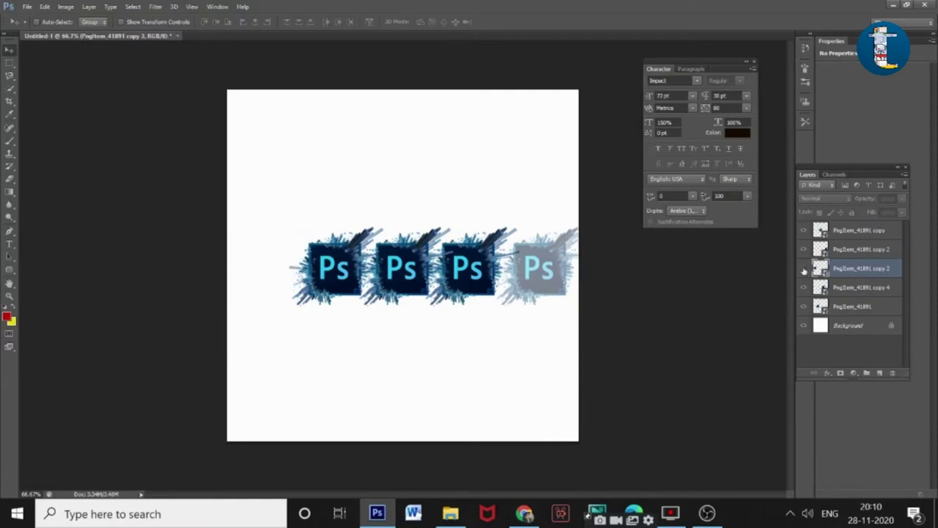
click(804, 268)
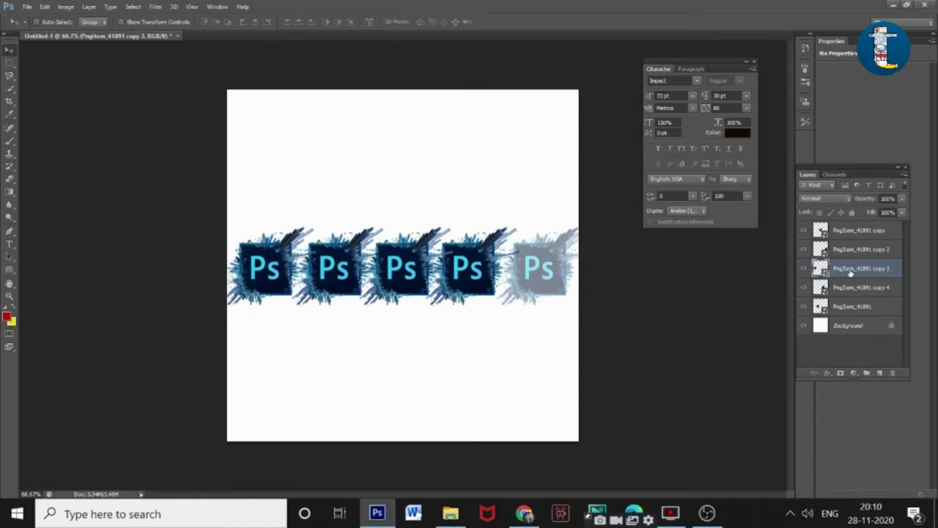
click(902, 200)
drag(904, 214, 879, 214)
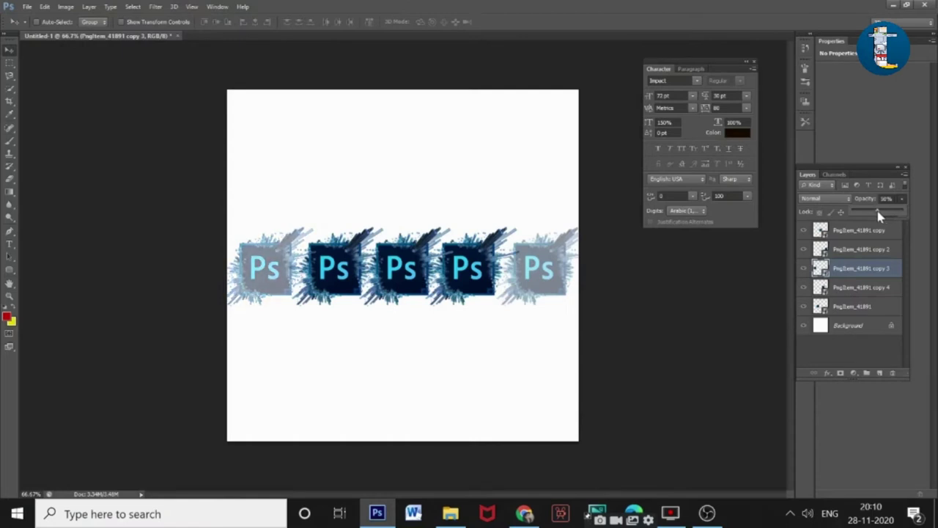
- Identify the PngItem_41891 copy 4 logo by toggling its visibility, and reduce its layer opacity to 72%
click(852, 287)
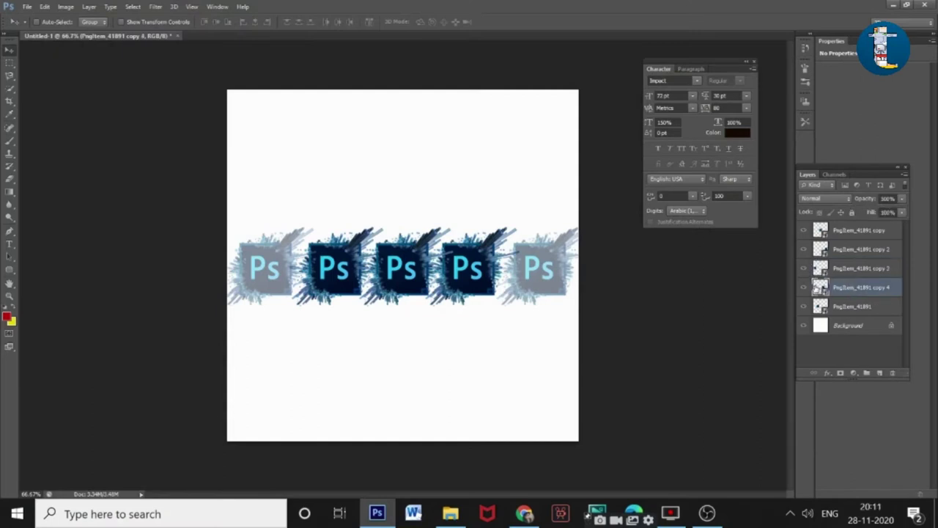
click(804, 288)
click(804, 288)
click(902, 203)
drag(888, 210, 888, 211)
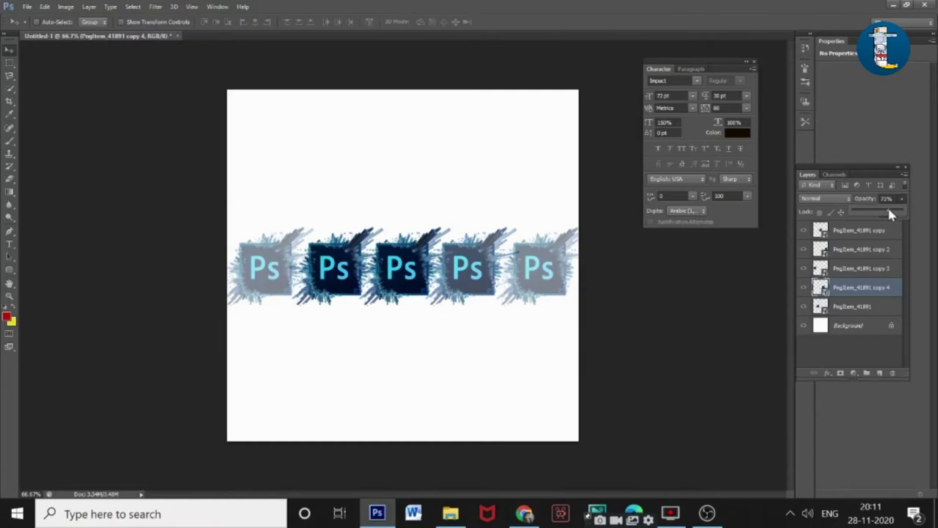
- Identify the original PngItem_41891 logo by toggling its visibility, and reduce its layer opacity to about 75%
click(867, 314)
click(867, 314)
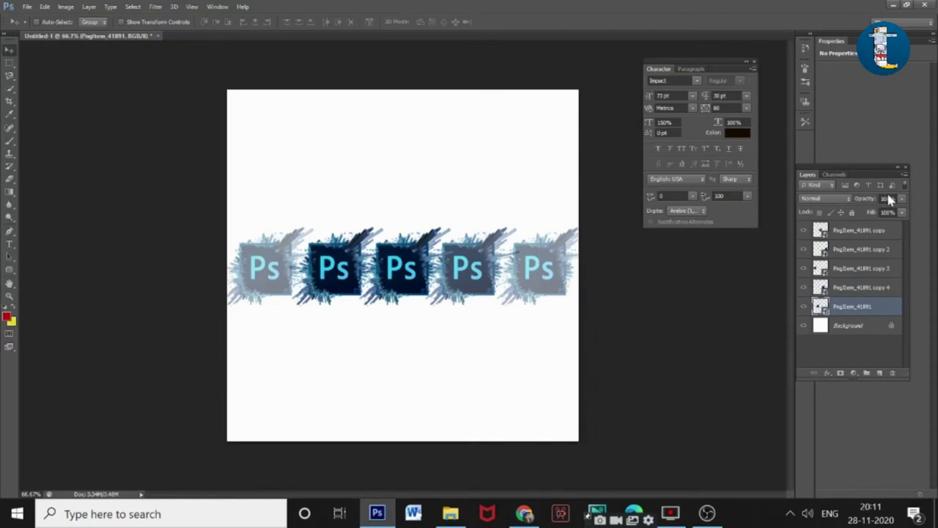
click(803, 308)
click(804, 307)
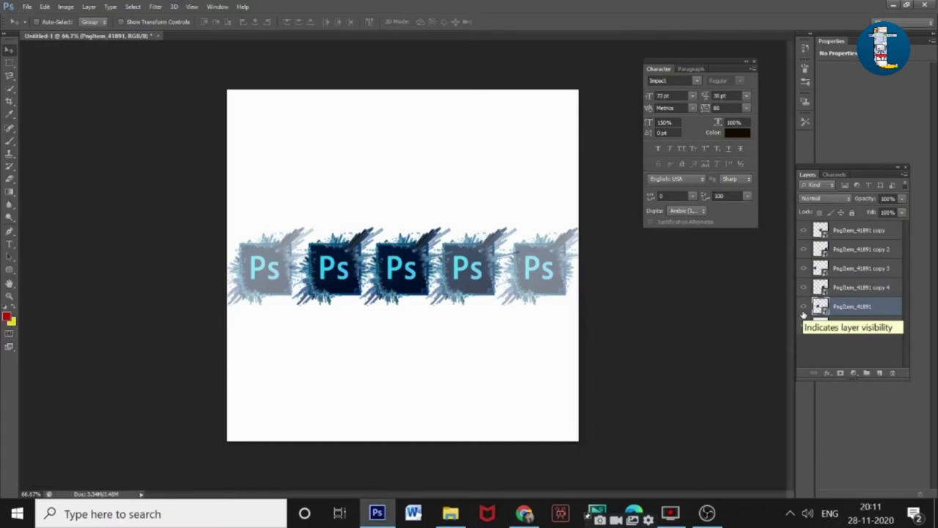
click(903, 200)
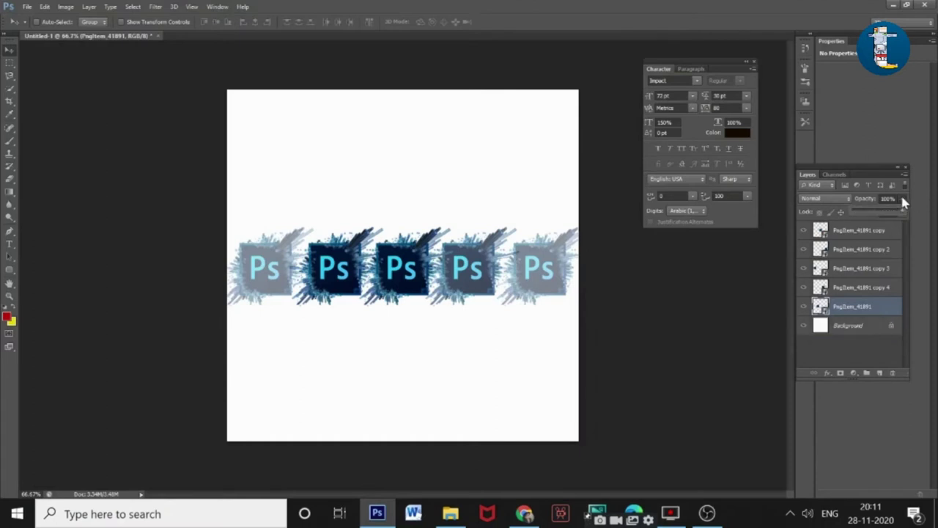
drag(884, 211, 890, 212)
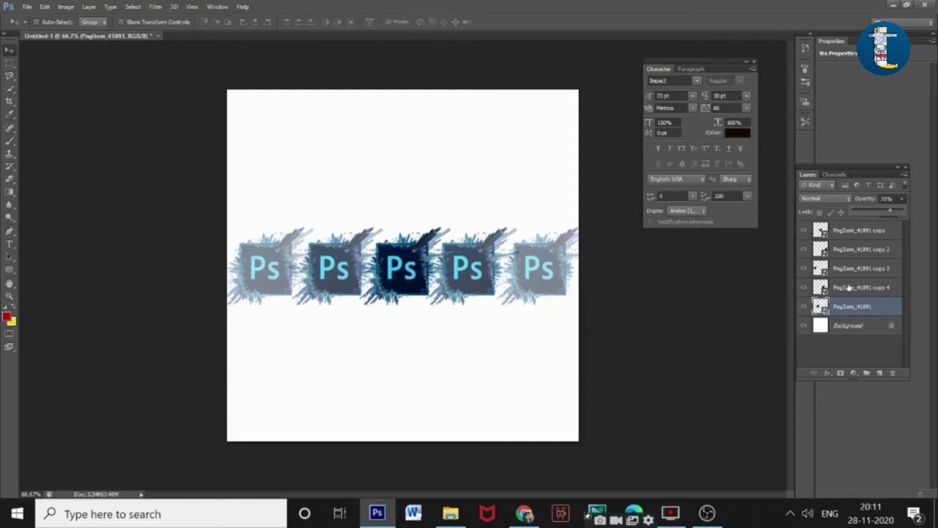
- Place the kindpng_1746879 circles image from the File Explorer folder into the document above the PngItem_41891 copy layer
click(448, 513)
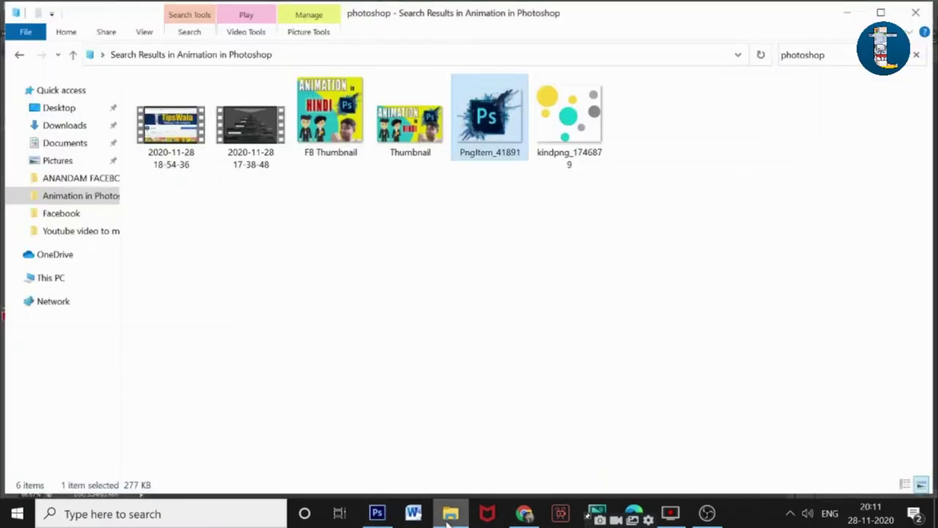
click(449, 513)
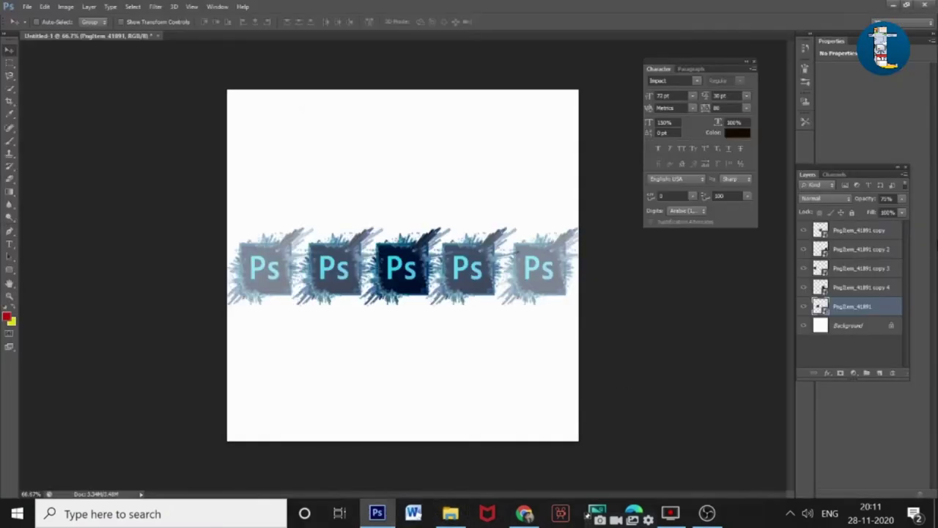
click(856, 232)
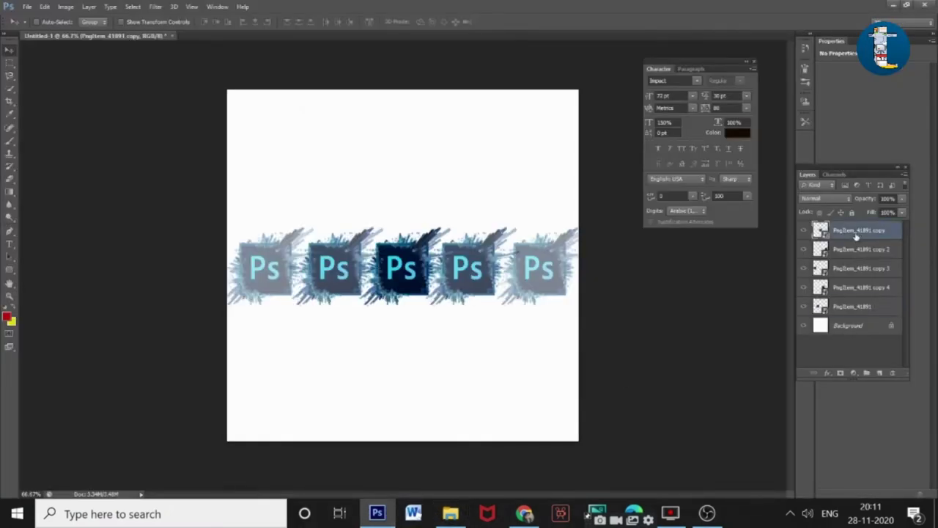
click(450, 513)
drag(569, 117, 397, 151)
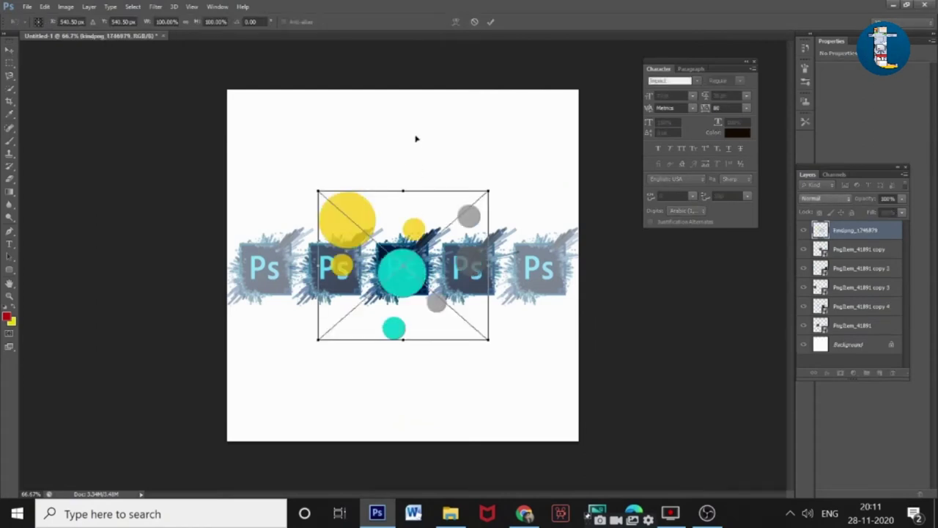
- Scale the placed circles image to about 46% and position it above the centre logo
drag(415, 210, 415, 136)
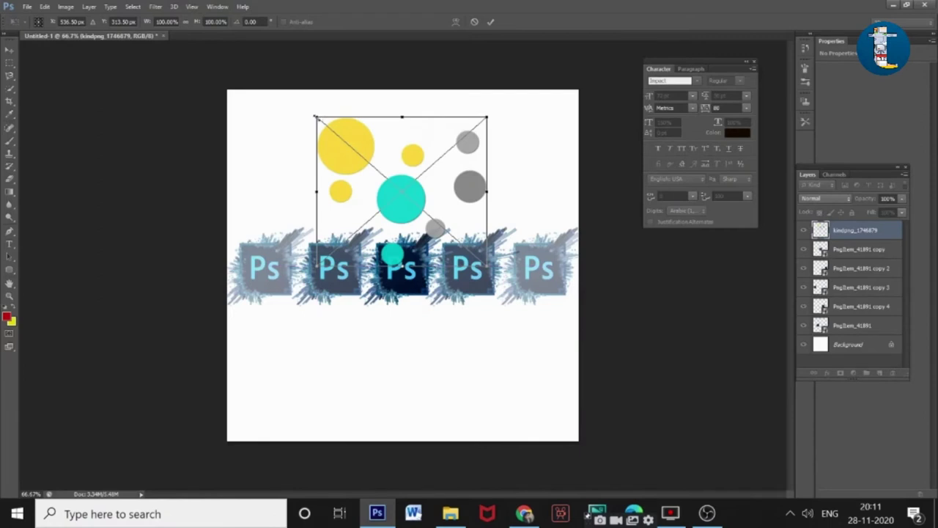
drag(316, 116, 369, 154)
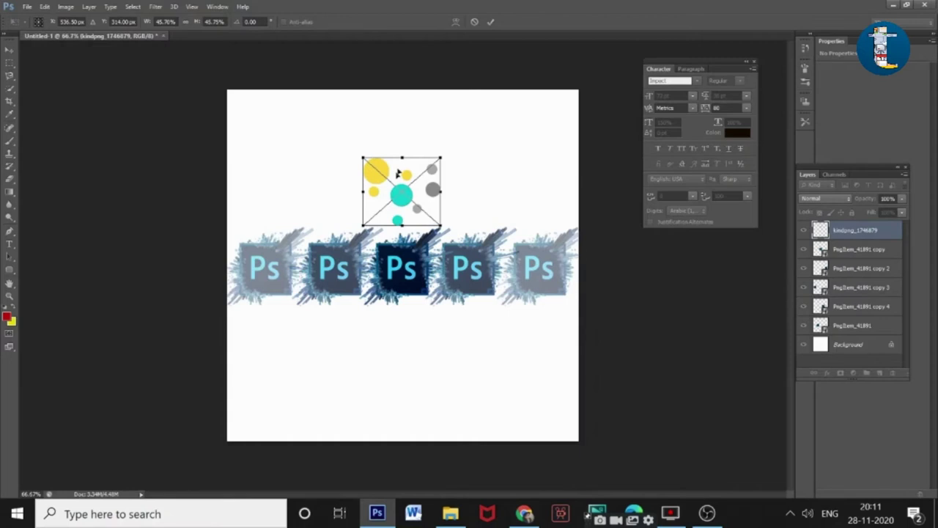
drag(400, 174, 403, 146)
key(Return)
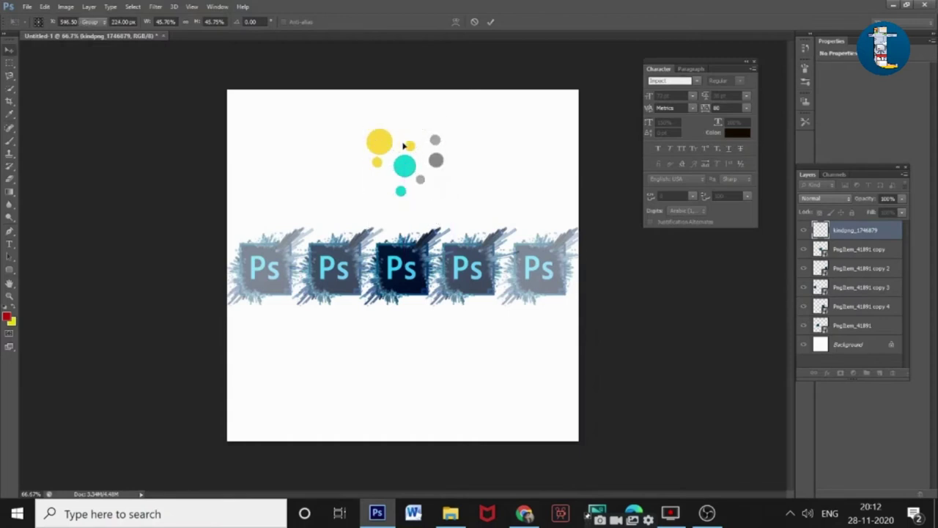
- Duplicate the kindpng_1746879 layer and move the original circles straight down below the logo row
drag(857, 231, 881, 376)
click(851, 249)
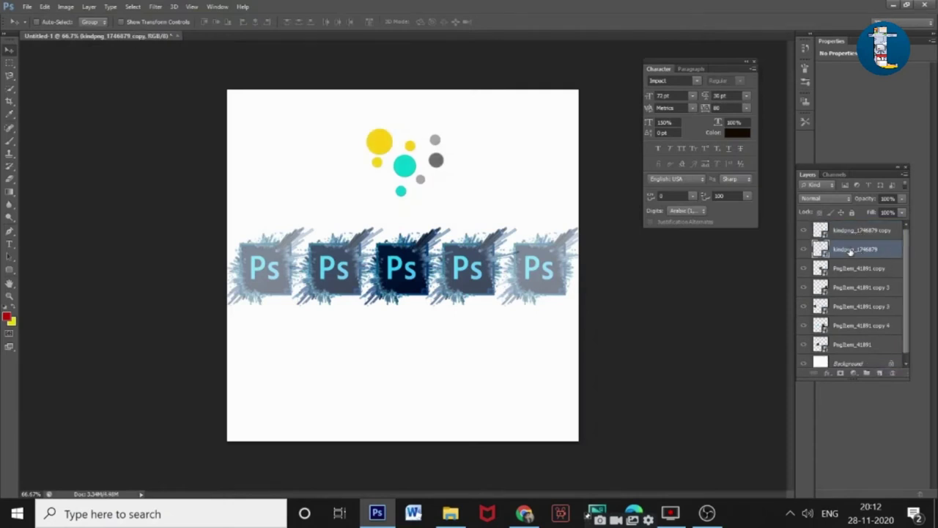
key(ctrl+t)
drag(421, 161, 422, 393)
key(Return)
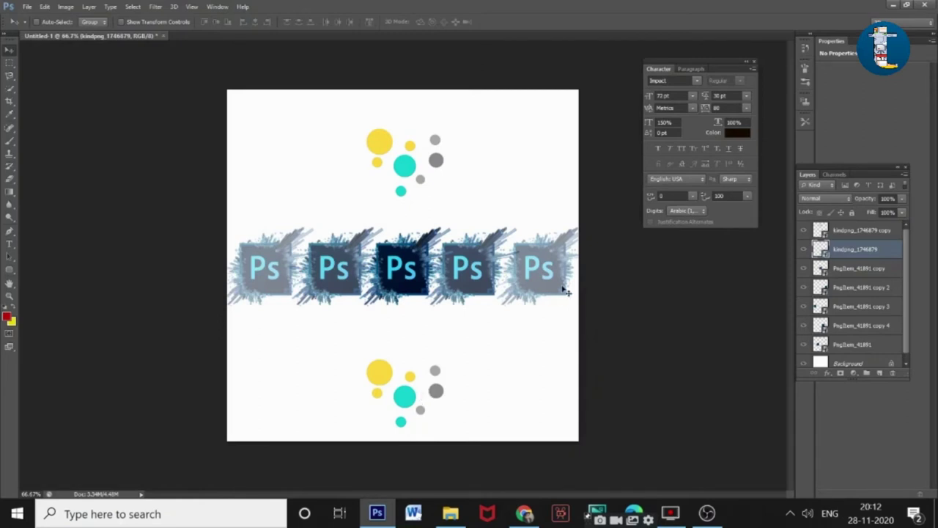
- Hide both circles layers and all the logo layers except PngItem_41891 copy 3, keeping the Background visible
click(839, 232)
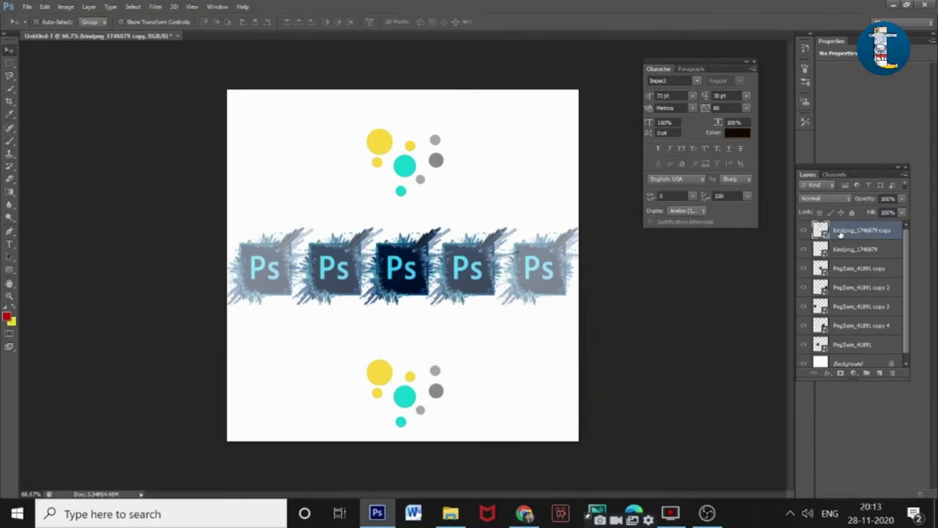
click(804, 231)
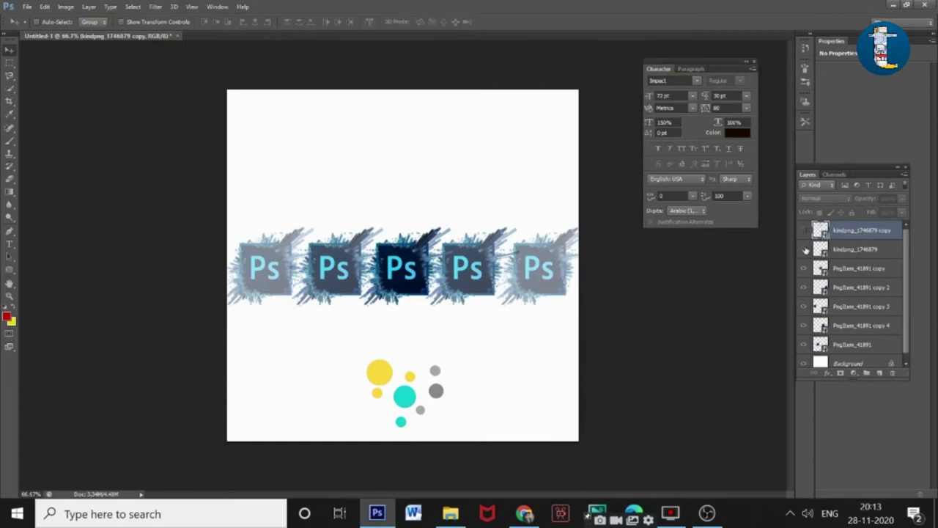
click(804, 250)
click(804, 269)
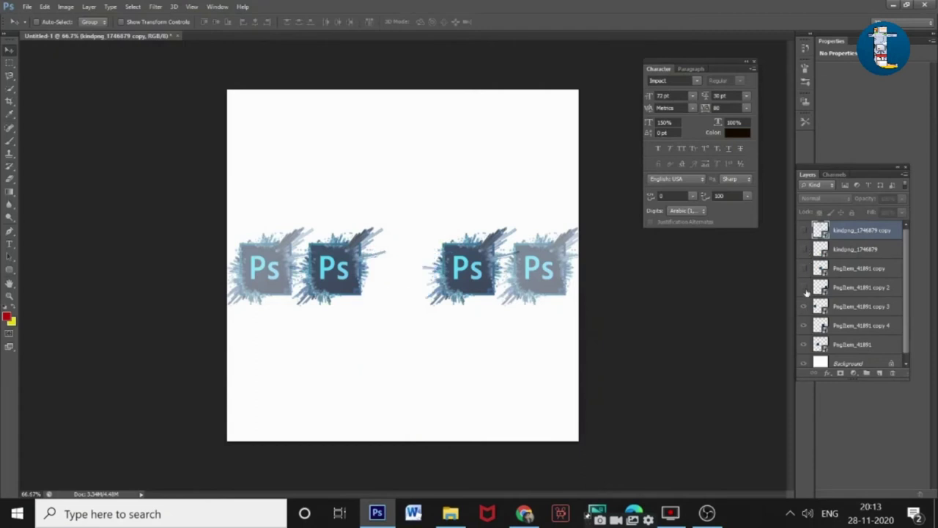
click(804, 288)
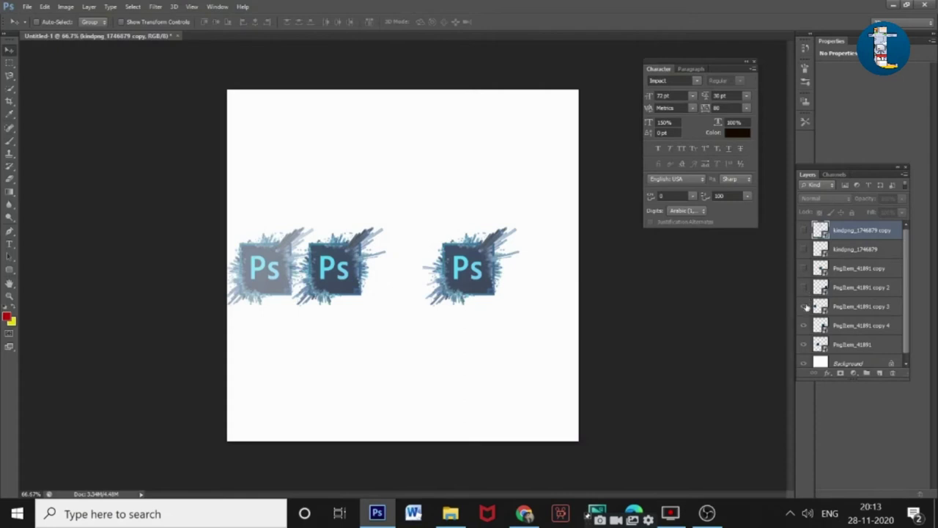
click(804, 306)
click(804, 306)
click(804, 326)
click(804, 344)
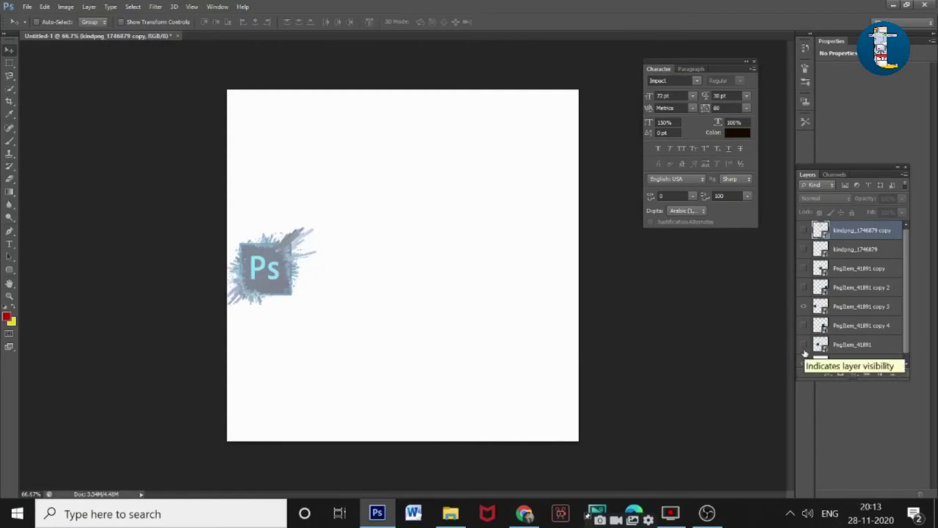
- Show the Timeline, create a frame animation, and set the first frame's delay to 0.1 seconds
click(215, 6)
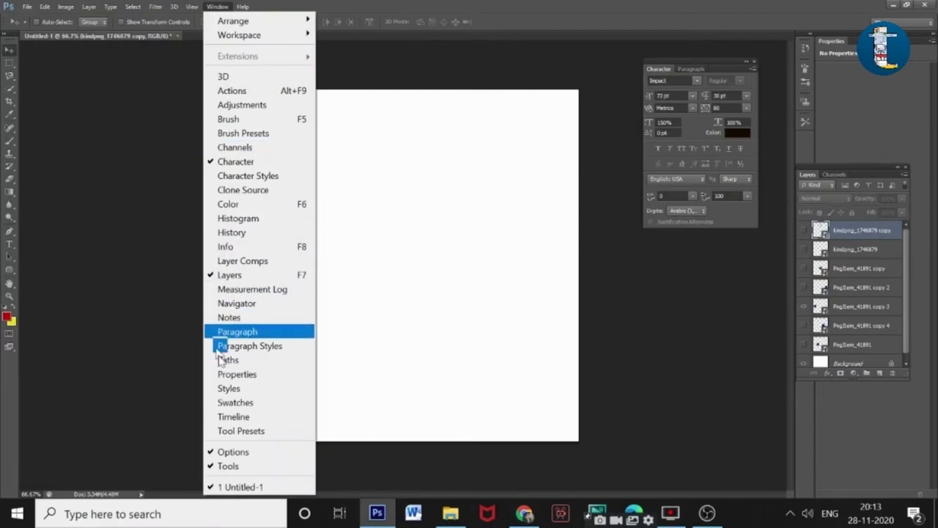
click(234, 416)
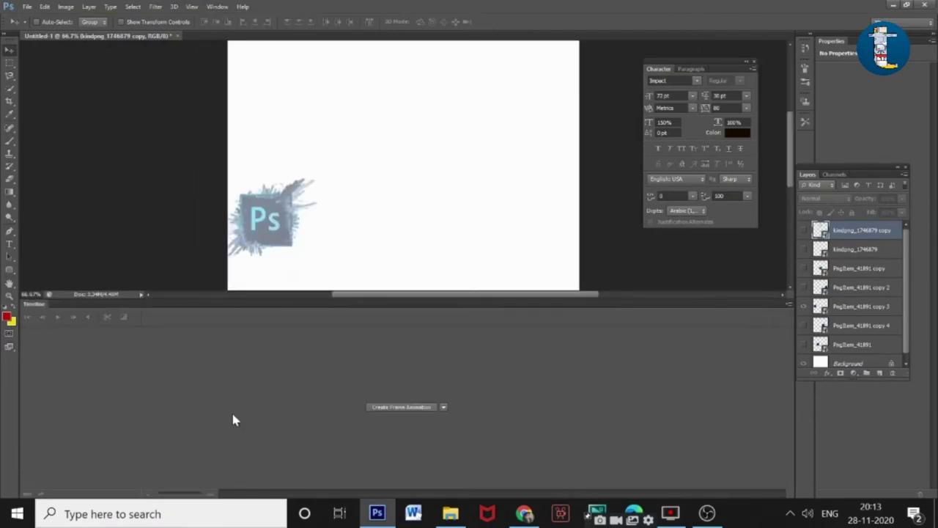
click(394, 409)
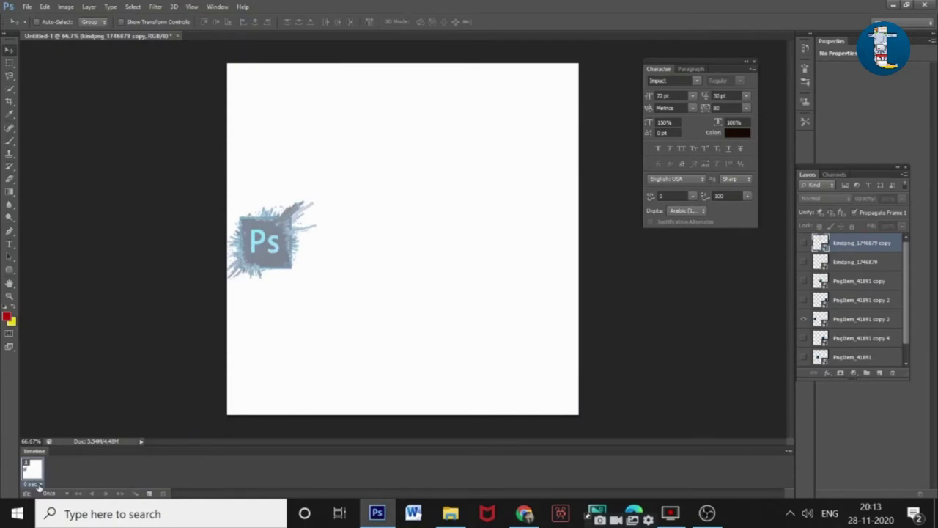
click(39, 486)
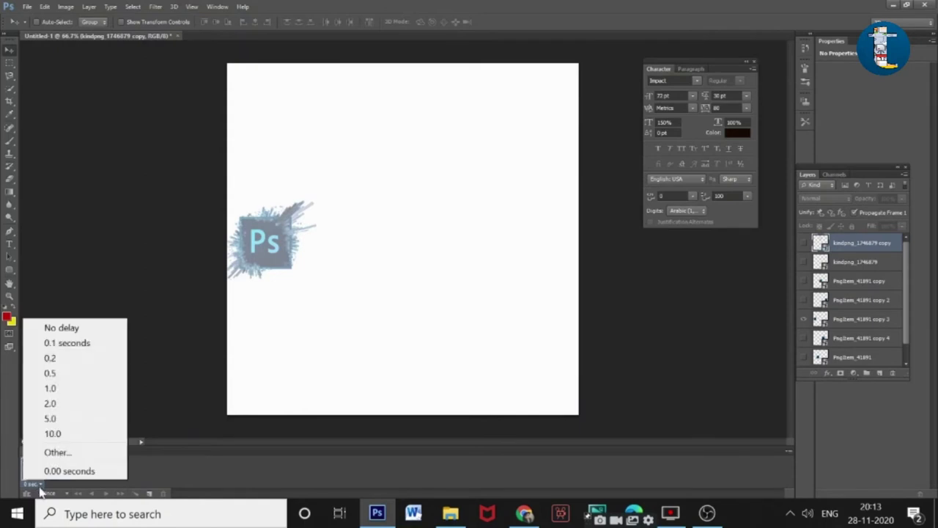
click(66, 348)
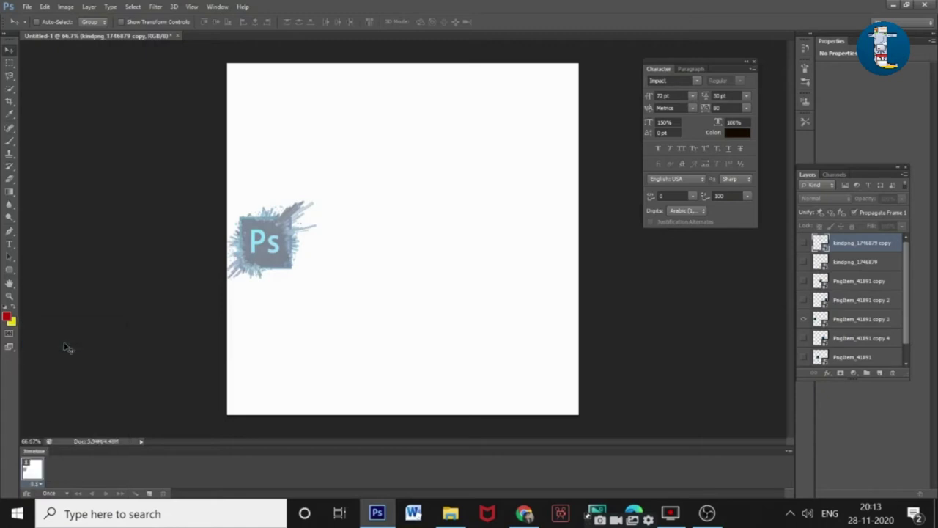
- Add a second animation frame that shows the PngItem_41891 copy 2 logo instead of the copy 3 logo
click(148, 494)
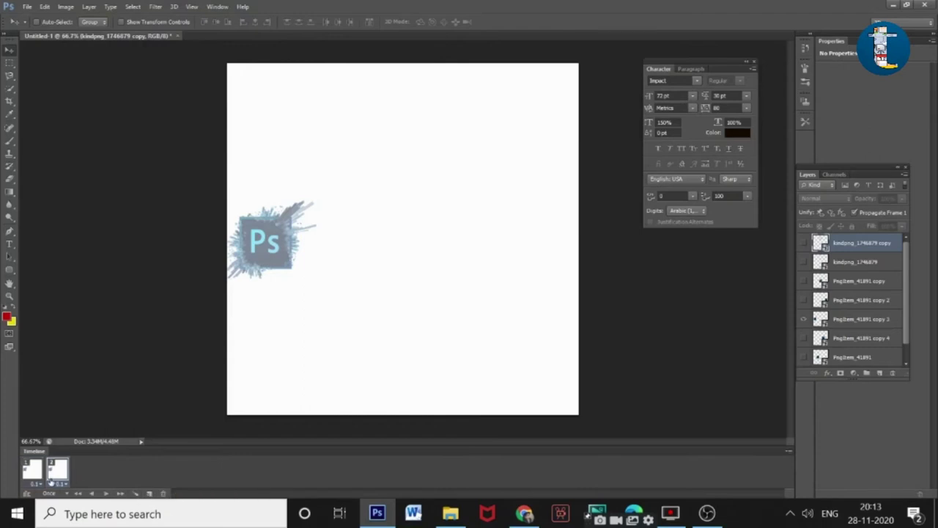
click(804, 321)
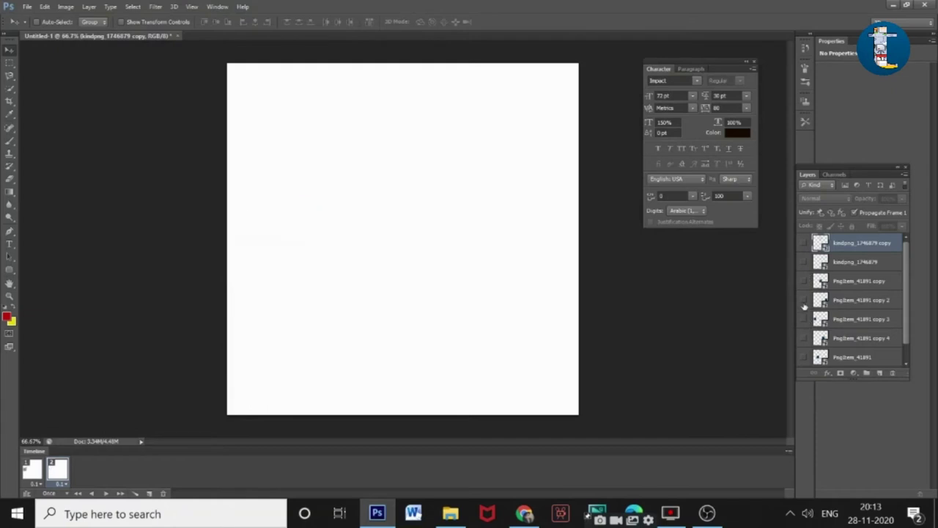
click(805, 301)
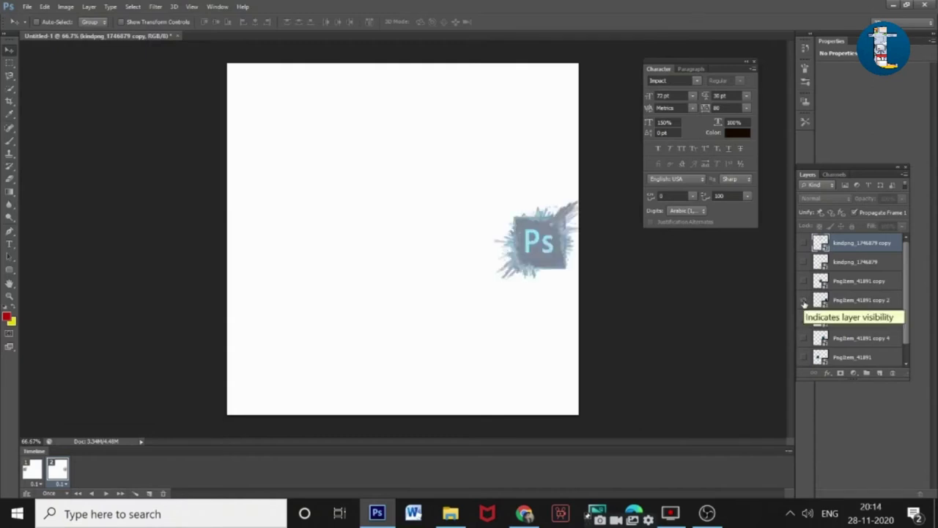
- Add a third animation frame that shows only the kindpng_1746879 circles over the background
click(149, 494)
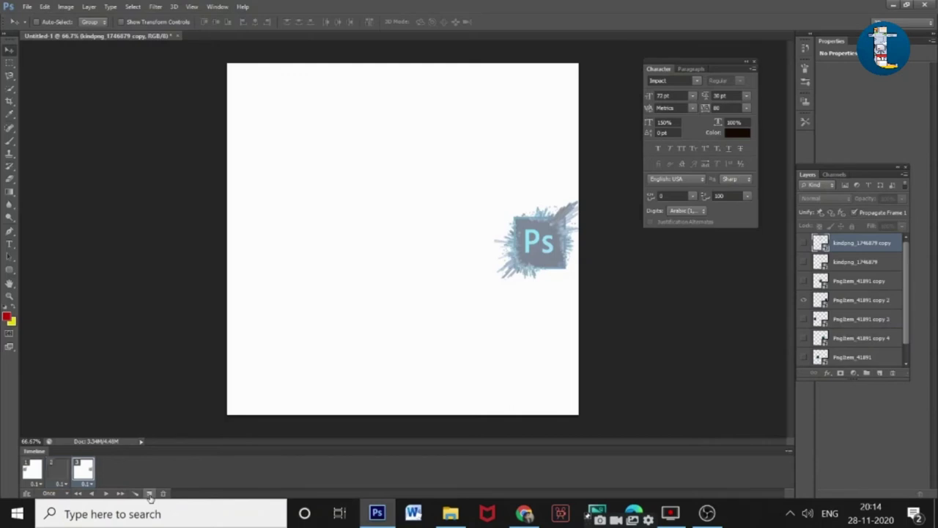
click(803, 301)
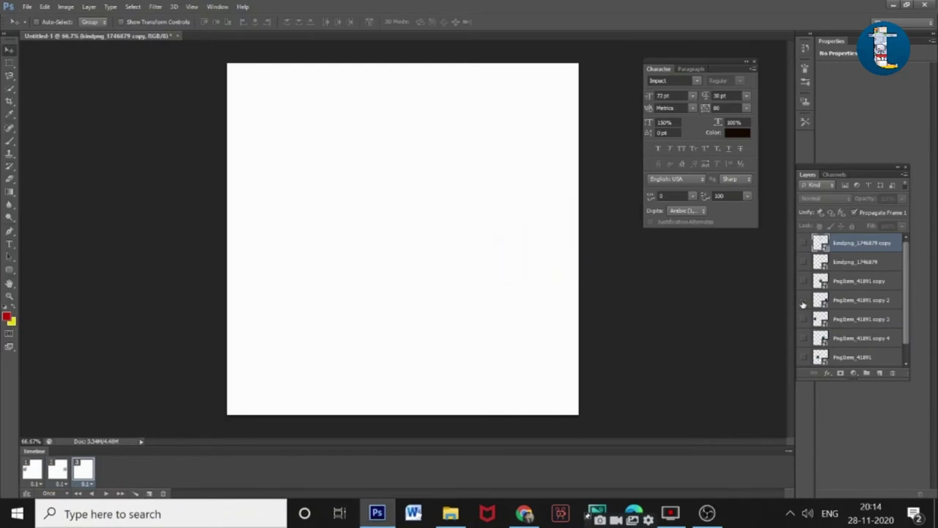
click(803, 284)
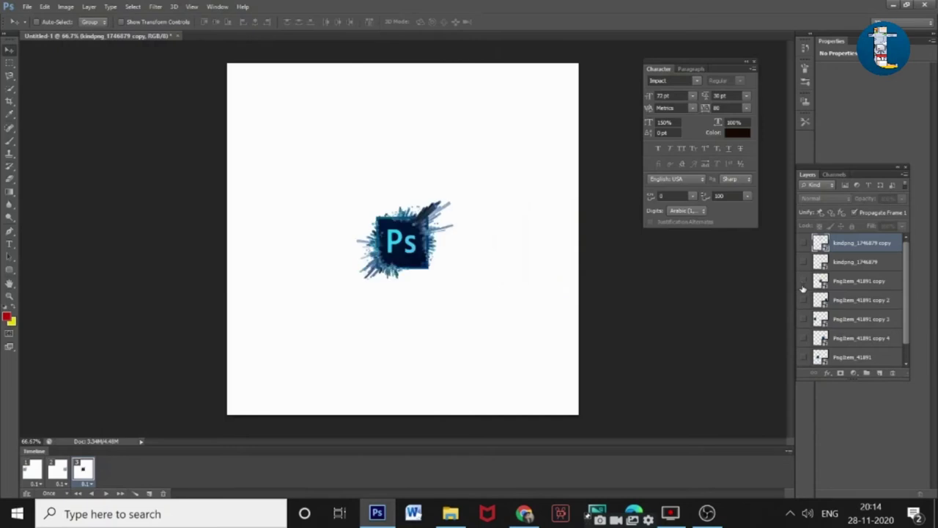
click(803, 282)
click(805, 263)
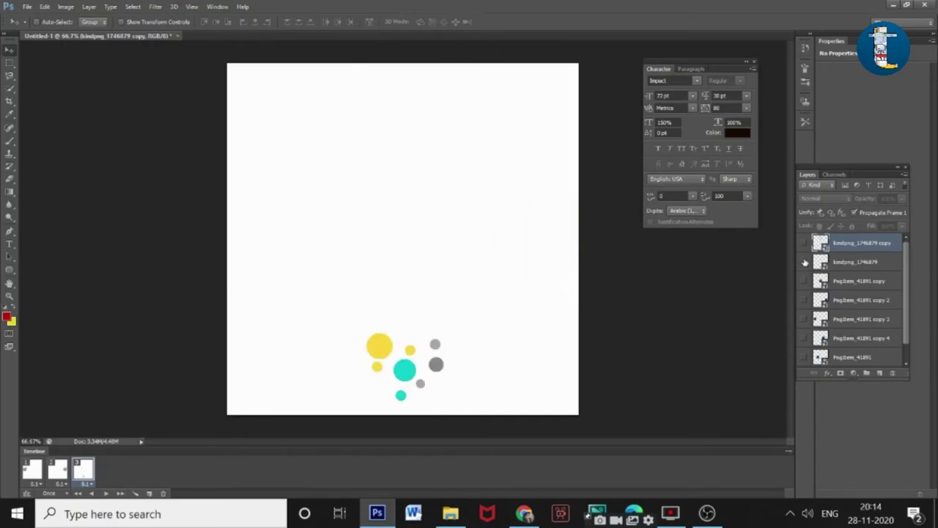
- Change the third frame to show only the PngItem_41891 copy 4 logo instead of the kindpng_1746879 circles
click(804, 262)
click(805, 320)
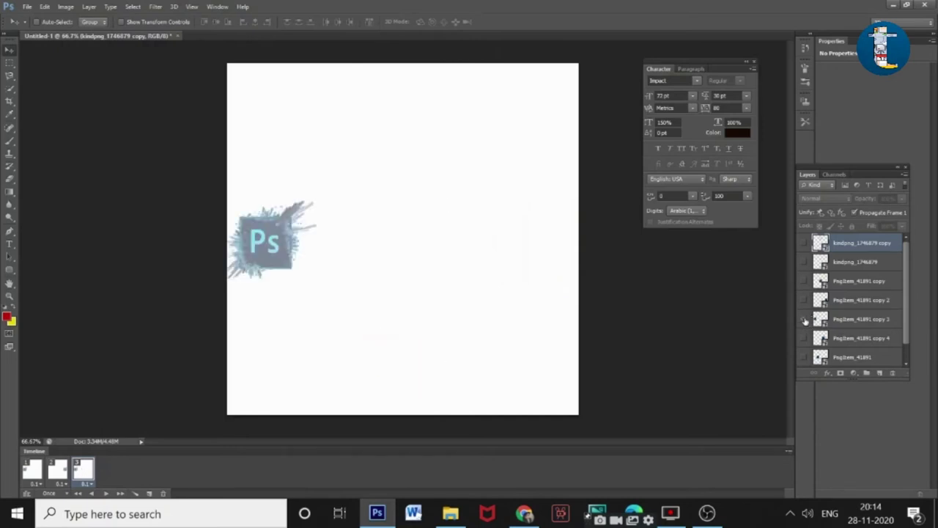
click(804, 320)
click(805, 338)
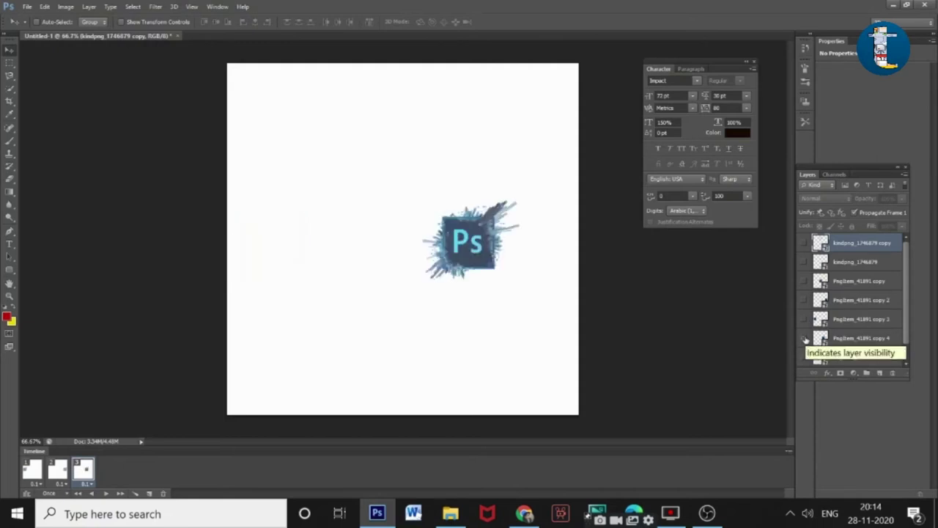
- Add a fourth frame showing only the PngItem_41891 logo and a fifth showing only the PngItem_41891 copy logo
click(148, 493)
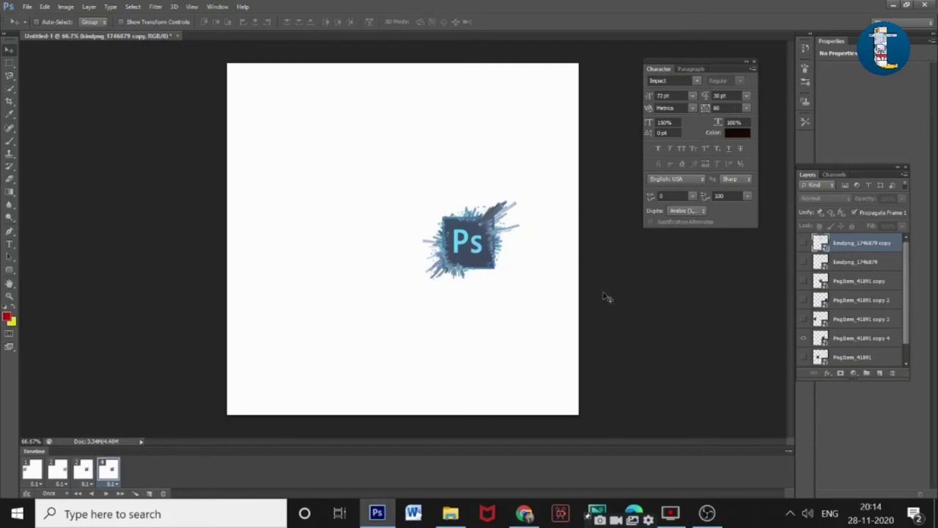
click(803, 359)
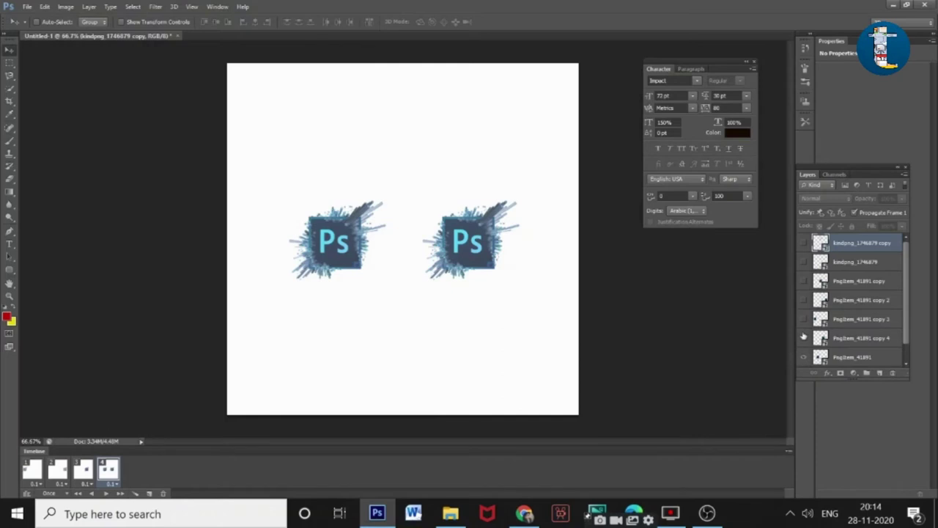
click(803, 339)
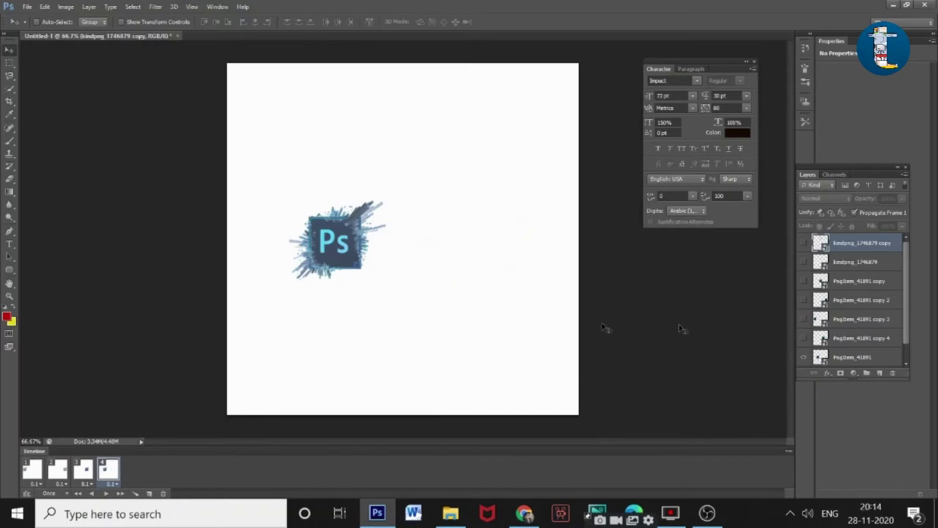
click(150, 493)
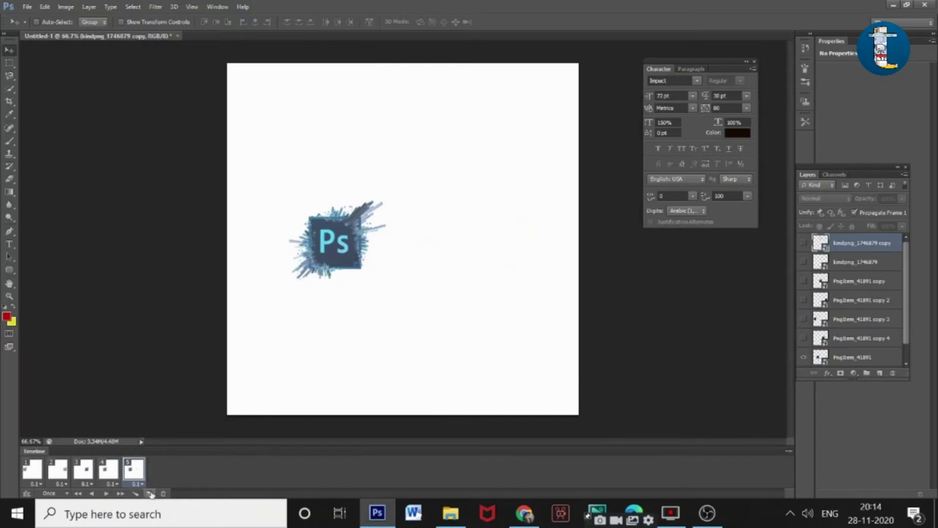
click(804, 358)
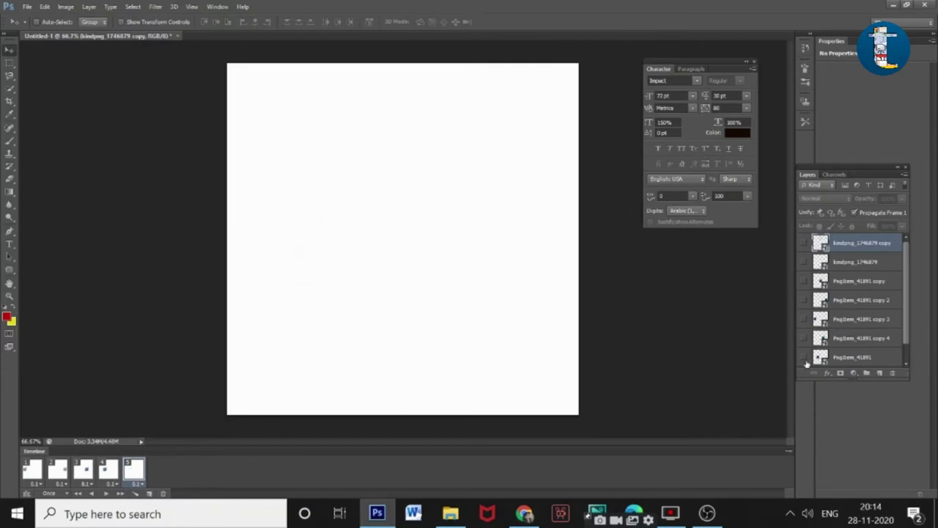
click(805, 281)
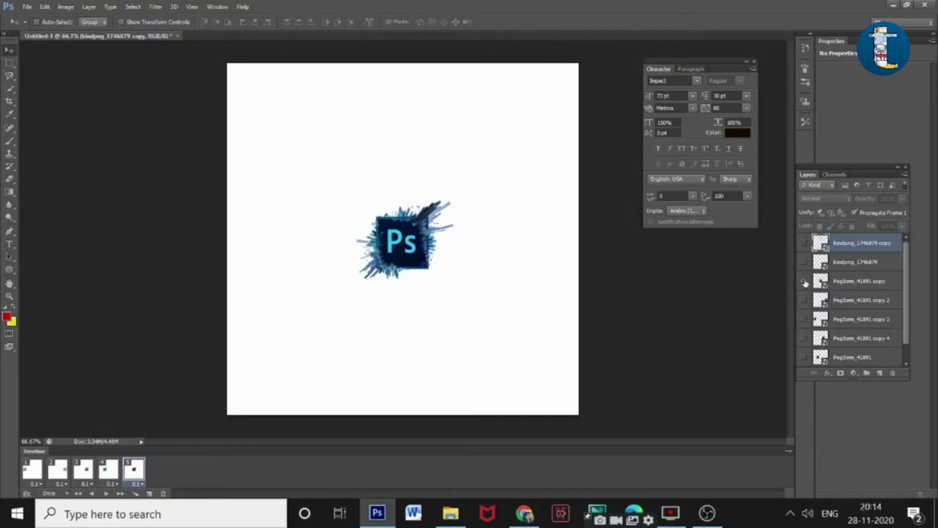
- Add a sixth frame that shows the kindpng_1746879 copy circles together with the PngItem_41891 copy logo
click(150, 494)
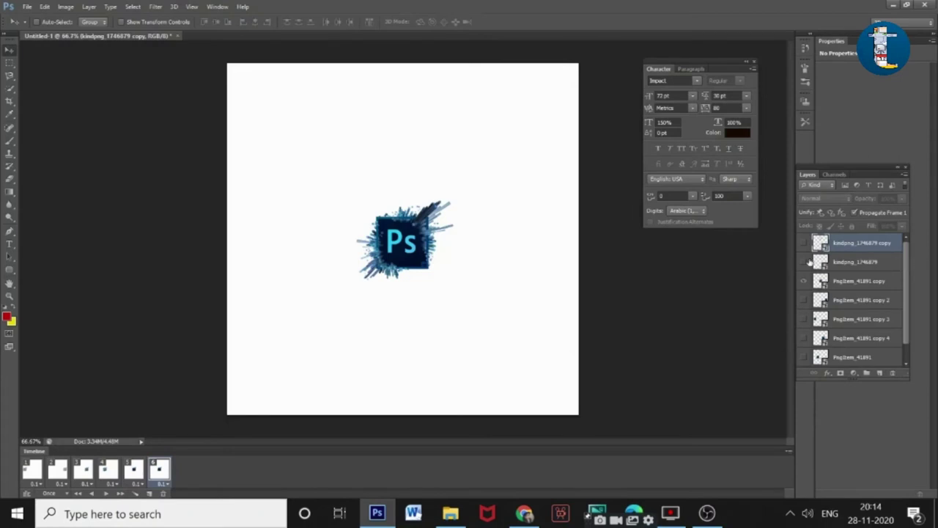
click(804, 280)
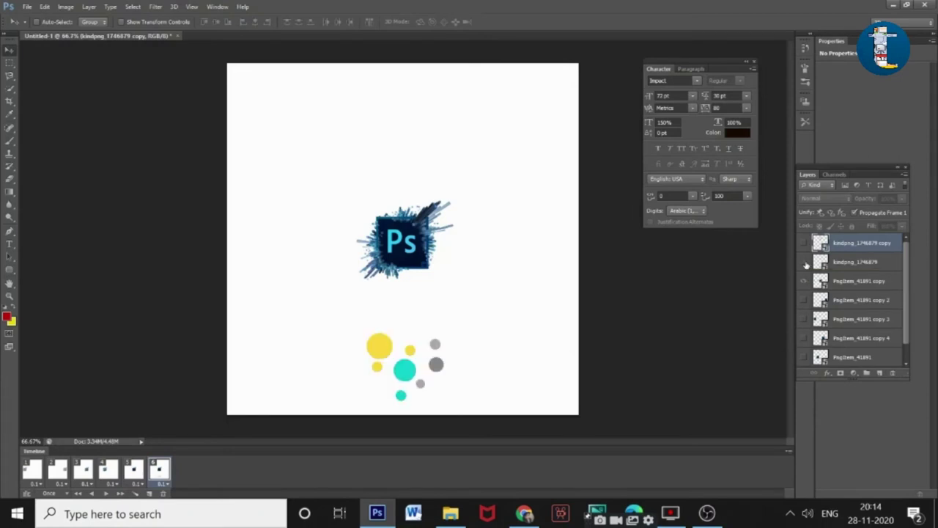
click(804, 281)
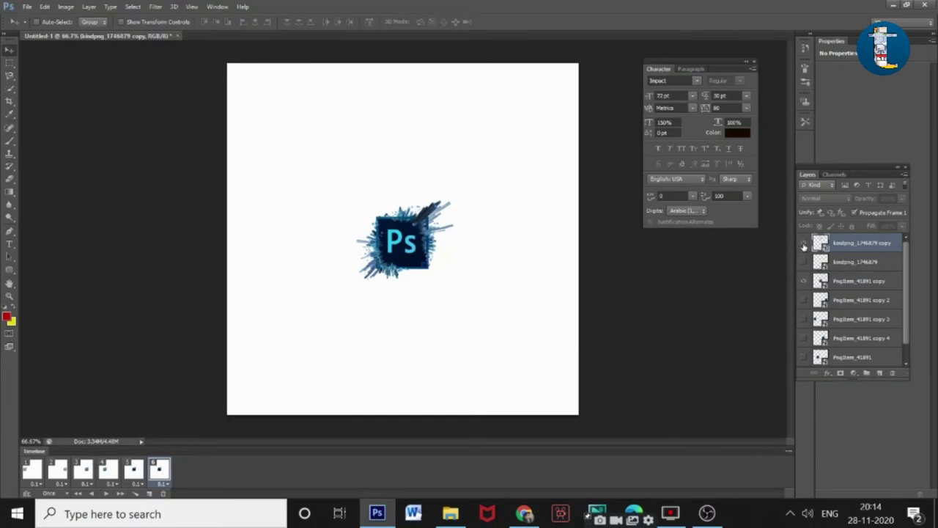
click(804, 246)
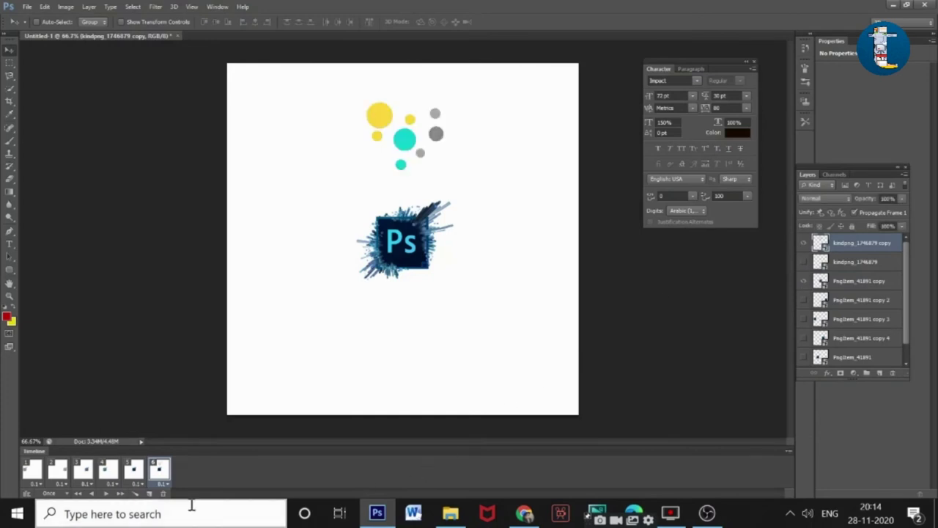
- Keeping the logo visible, add a seventh frame with only the kindpng_1746879 circles and an eighth with only the kindpng_1746879 copy circles
click(149, 495)
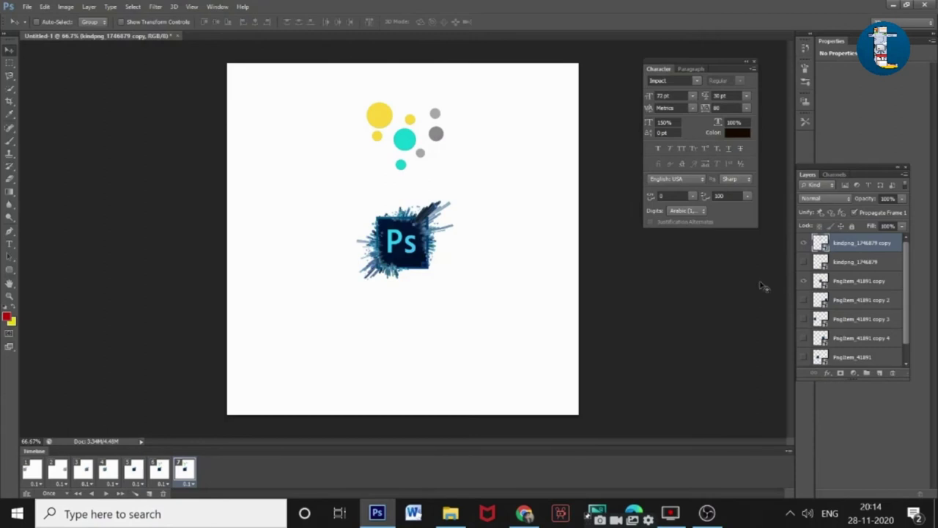
click(804, 262)
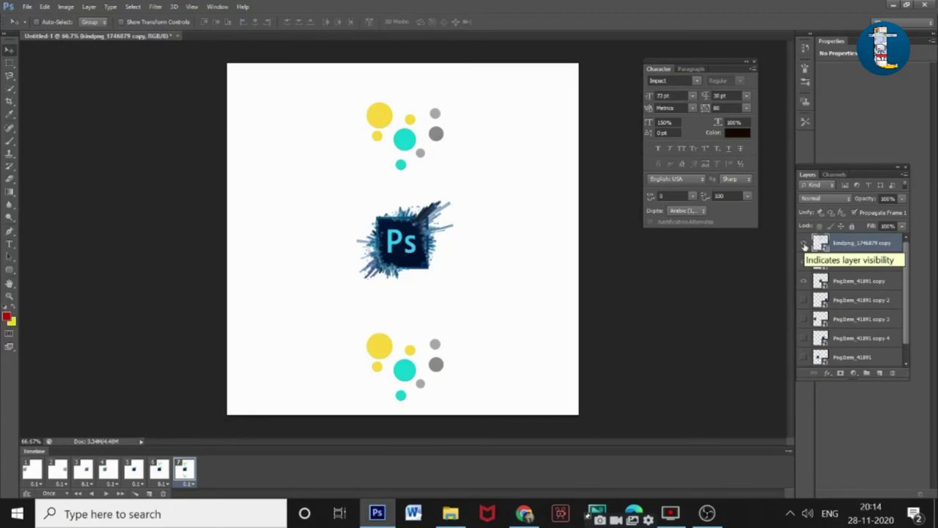
click(804, 244)
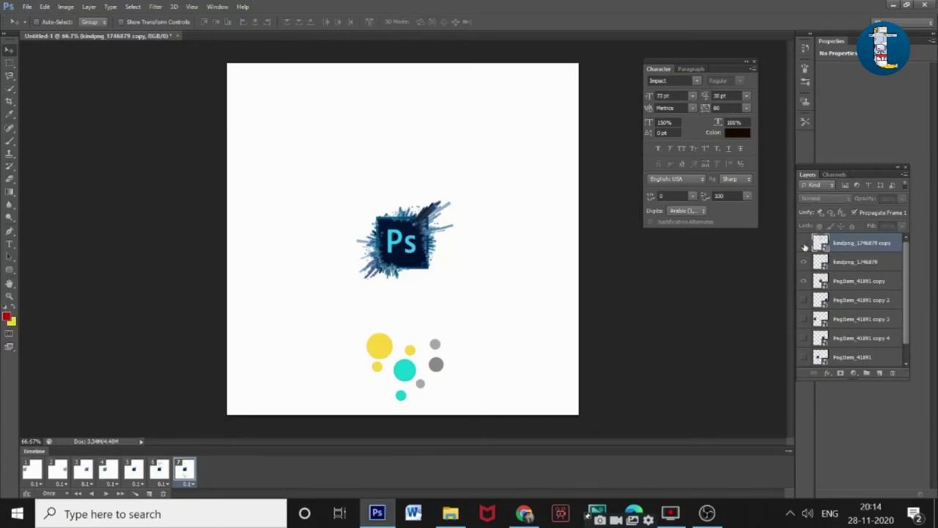
click(149, 494)
click(803, 243)
click(804, 263)
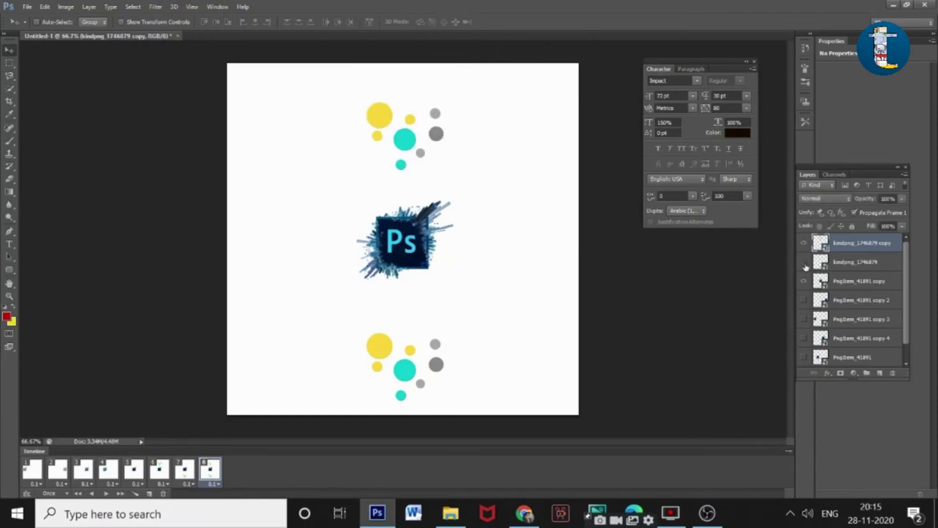
- Add a ninth frame with the kindpng_1746879 circles below the logo and a tenth with the kindpng_1746879 copy circles above it
click(150, 494)
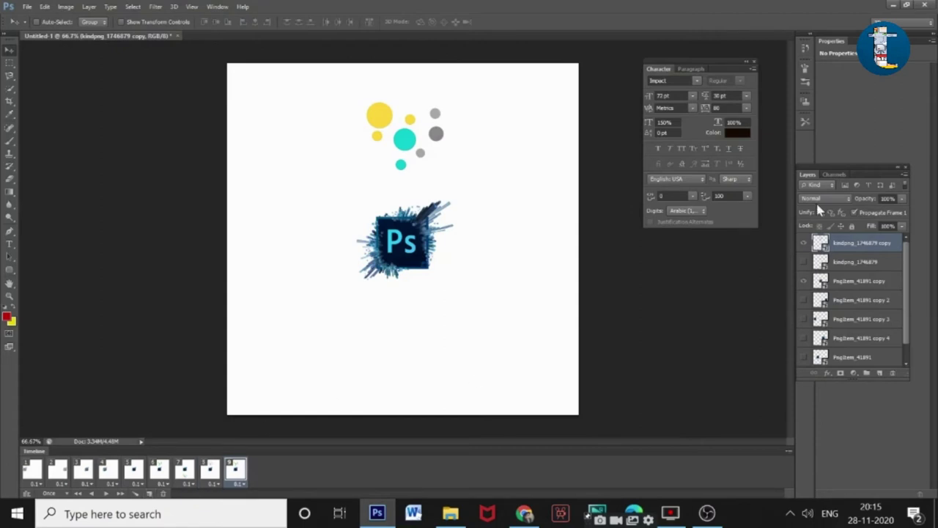
click(804, 262)
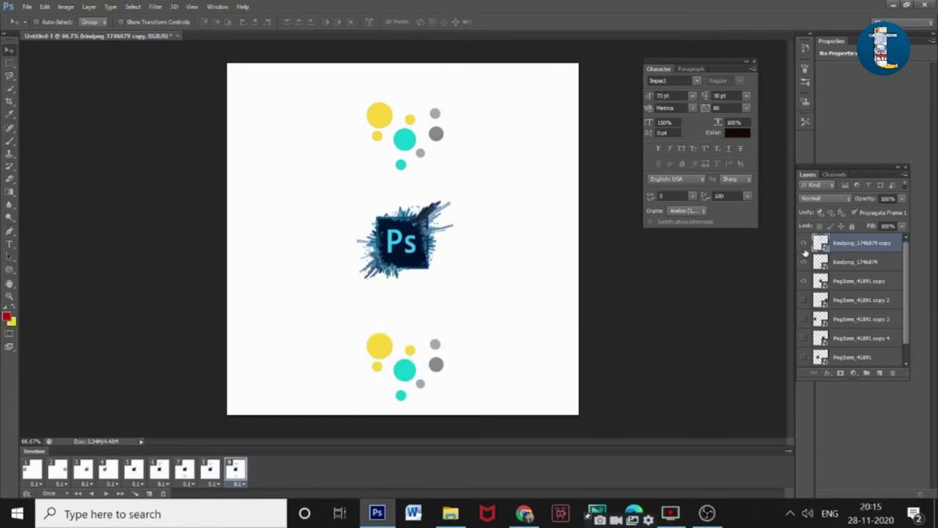
click(805, 244)
click(151, 495)
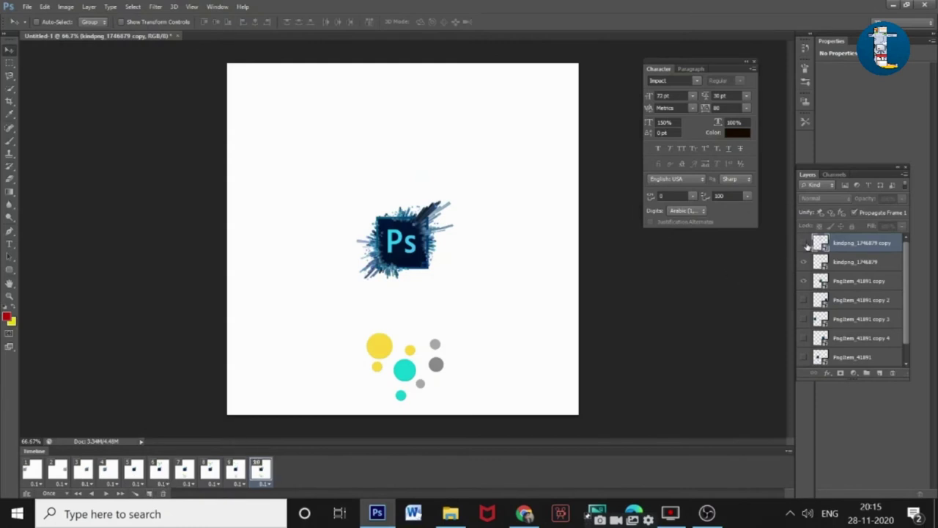
click(804, 244)
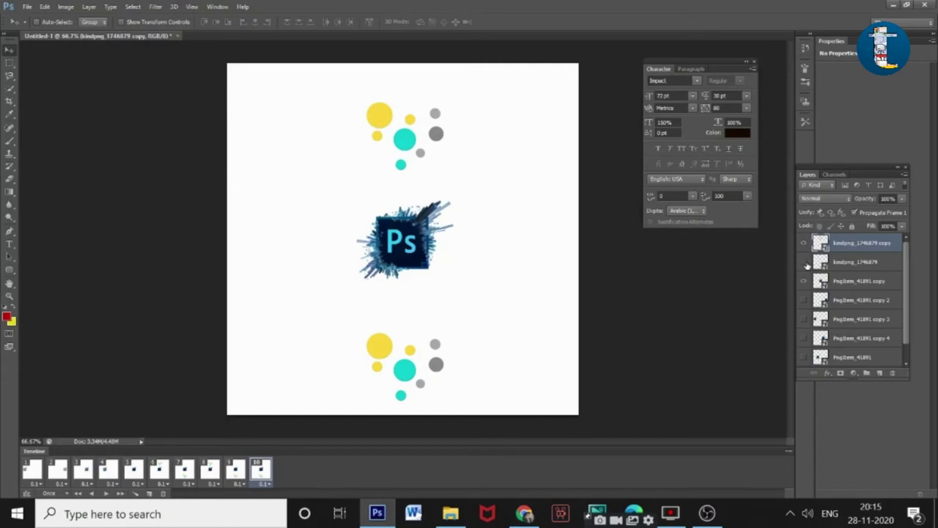
click(804, 261)
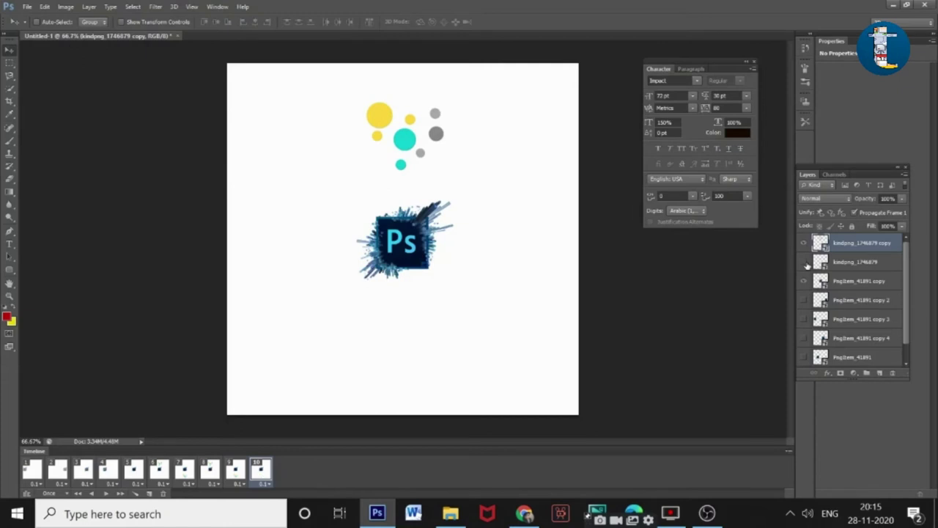
- Continue the alternation with an eleventh frame showing the kindpng_1746879 circles and a twelfth showing the kindpng_1746879 copy circles
click(149, 494)
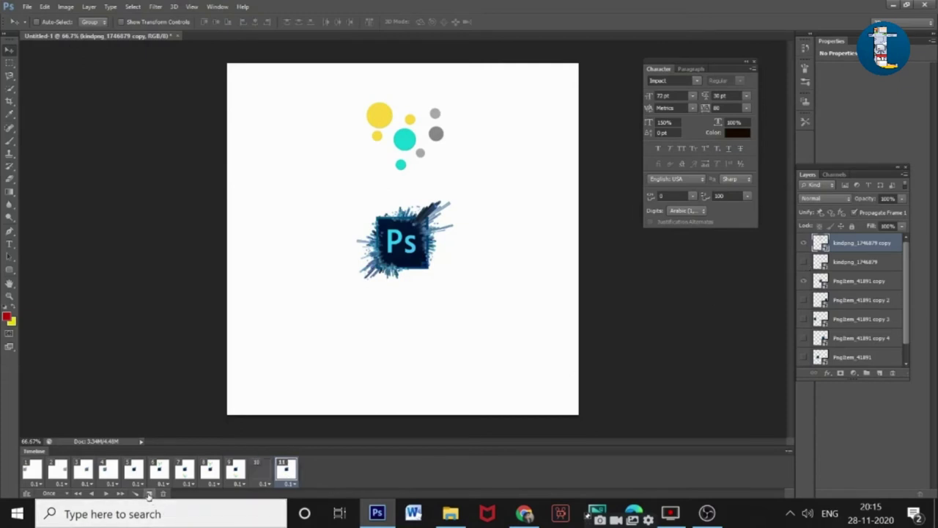
click(804, 261)
click(804, 243)
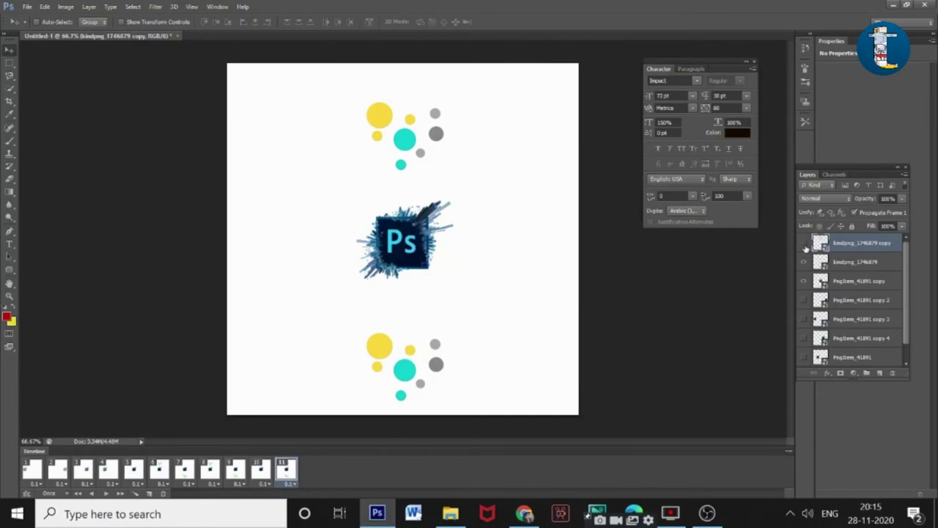
click(148, 495)
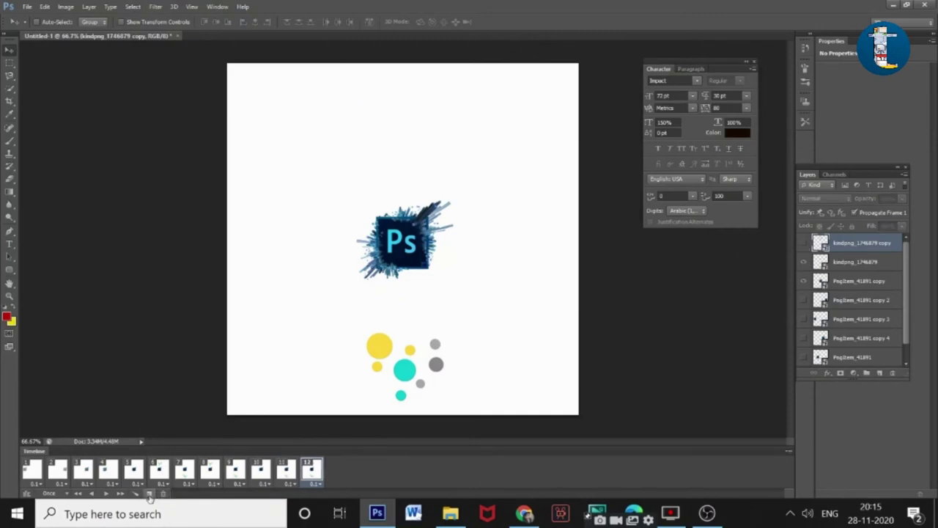
click(804, 244)
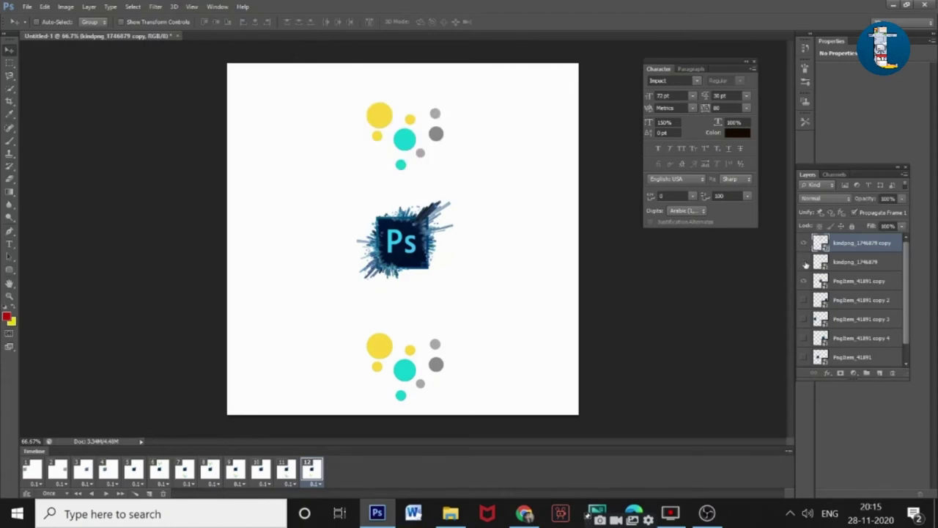
click(804, 262)
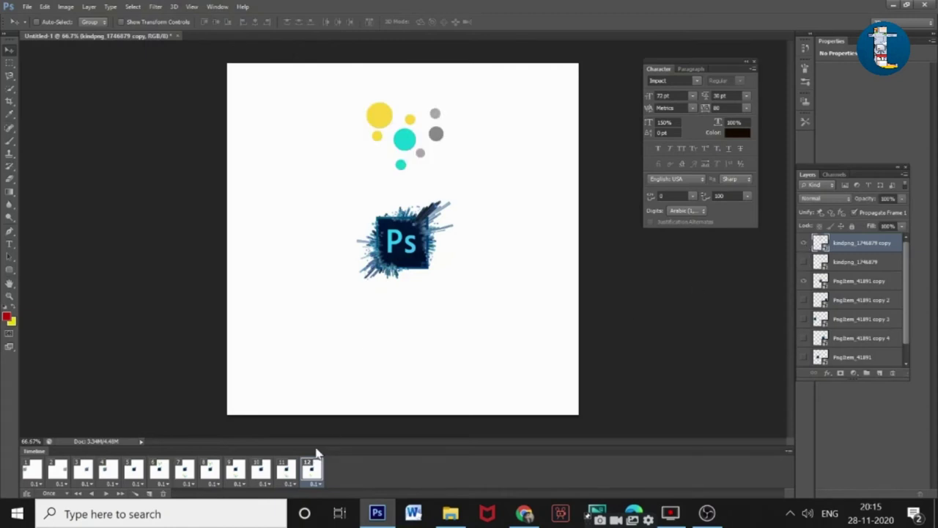
- Add a thirteenth frame with the lower kindpng_1746879 circles and a fourteenth with the upper kindpng_1746879 copy circles, keeping the logo visible
click(150, 494)
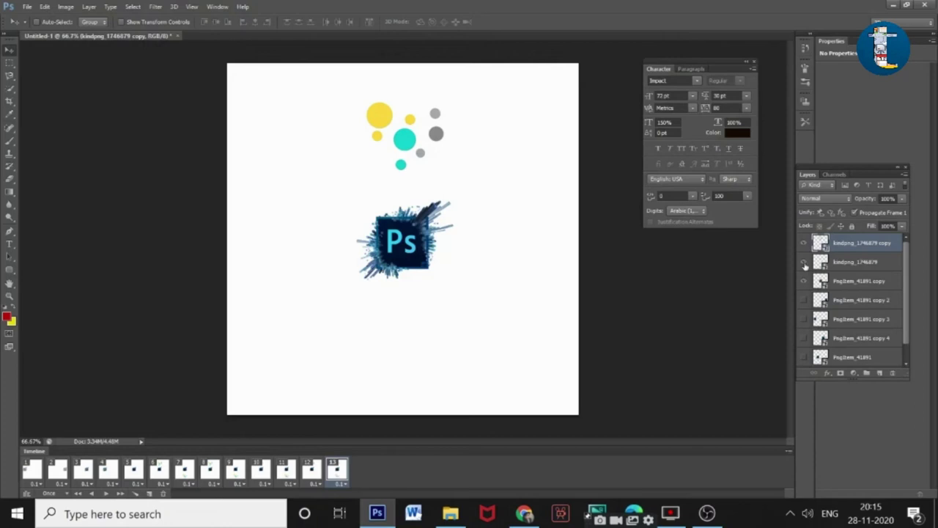
click(804, 262)
click(804, 243)
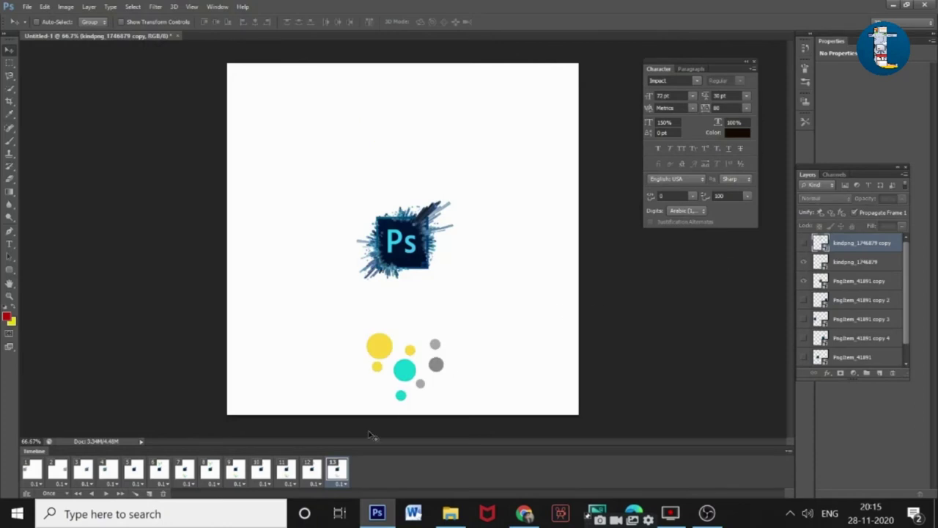
click(149, 493)
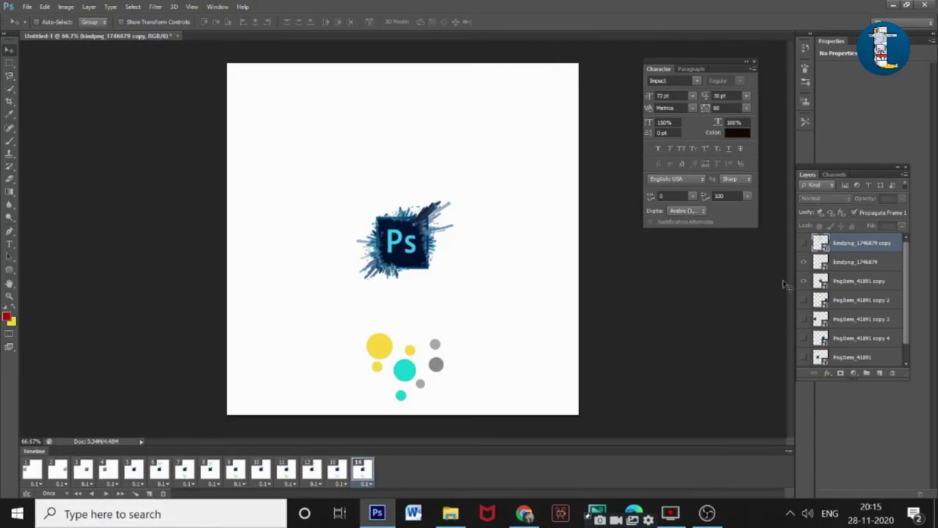
click(804, 242)
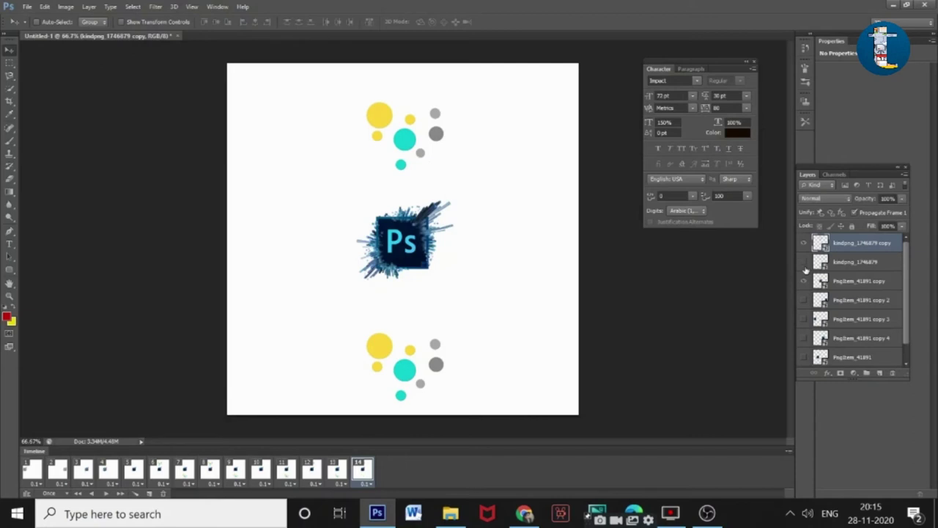
click(804, 266)
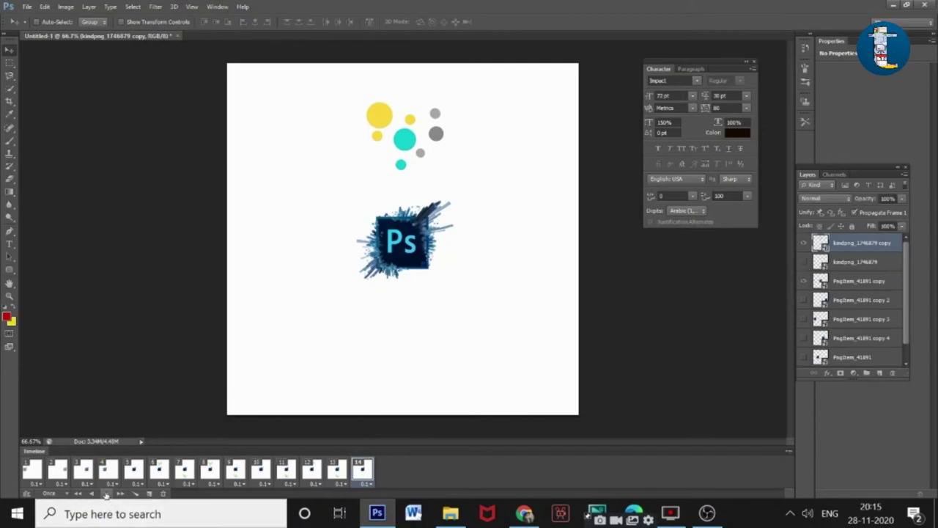
- Set the animation to loop 3 times and play it back
click(59, 498)
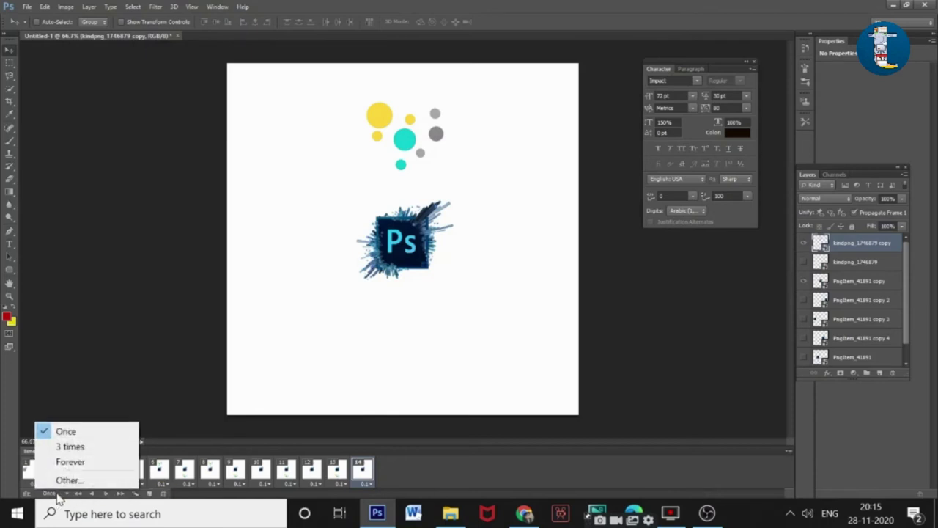
click(67, 450)
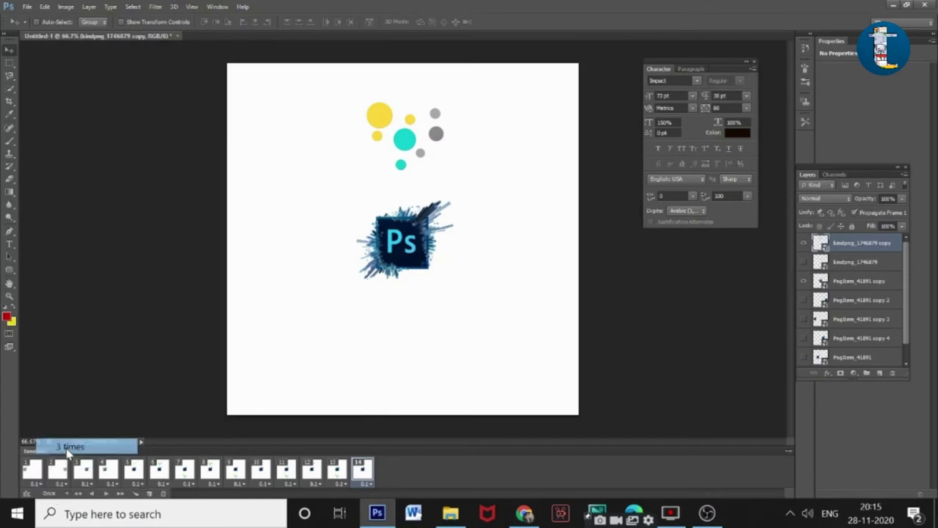
click(105, 494)
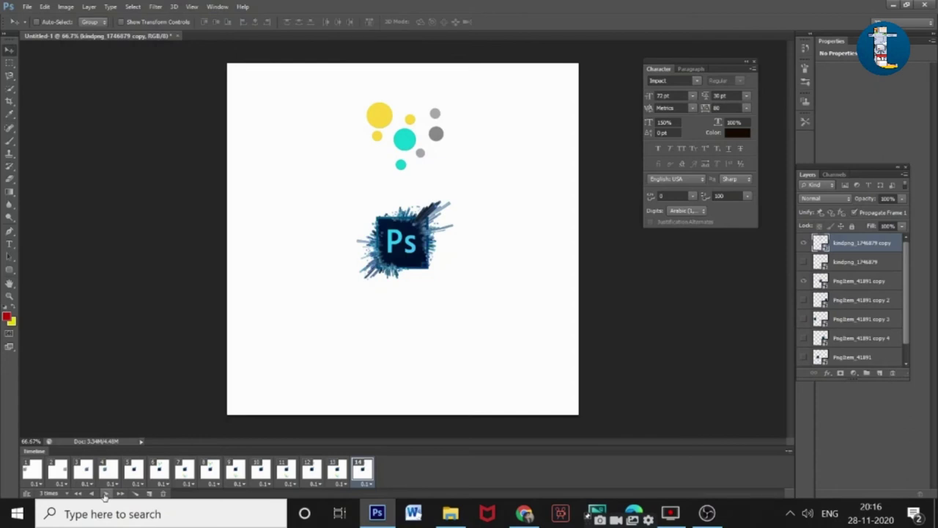
- Export the animation for the web as a GIF named "animation in photoshop" in the Animation in Photoshop folder
click(26, 6)
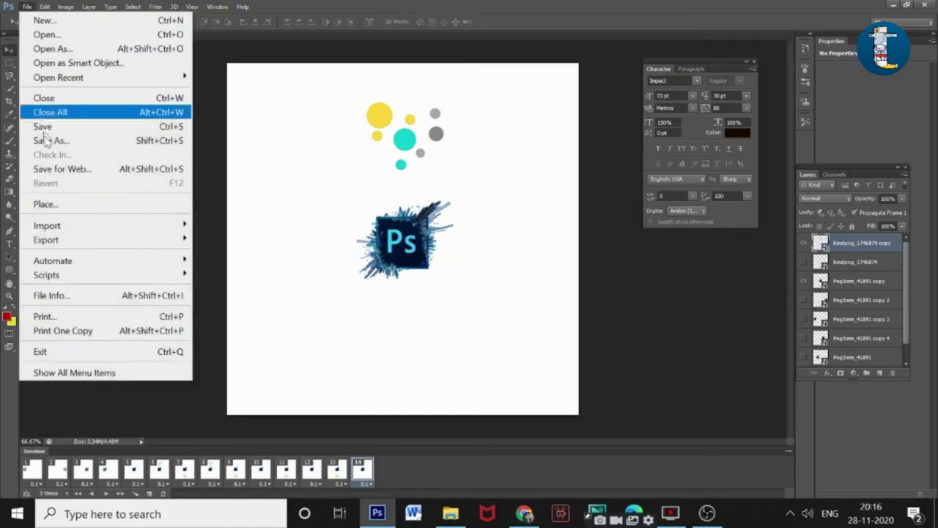
click(56, 170)
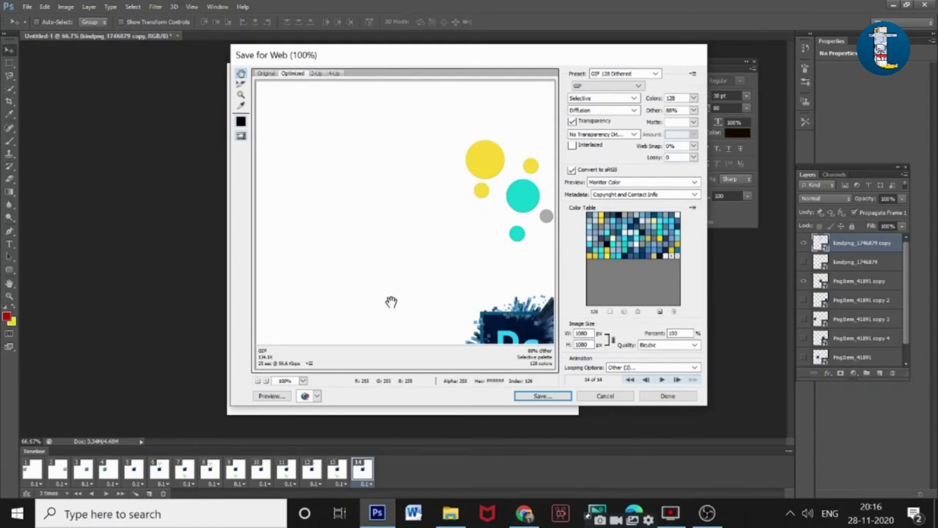
click(552, 398)
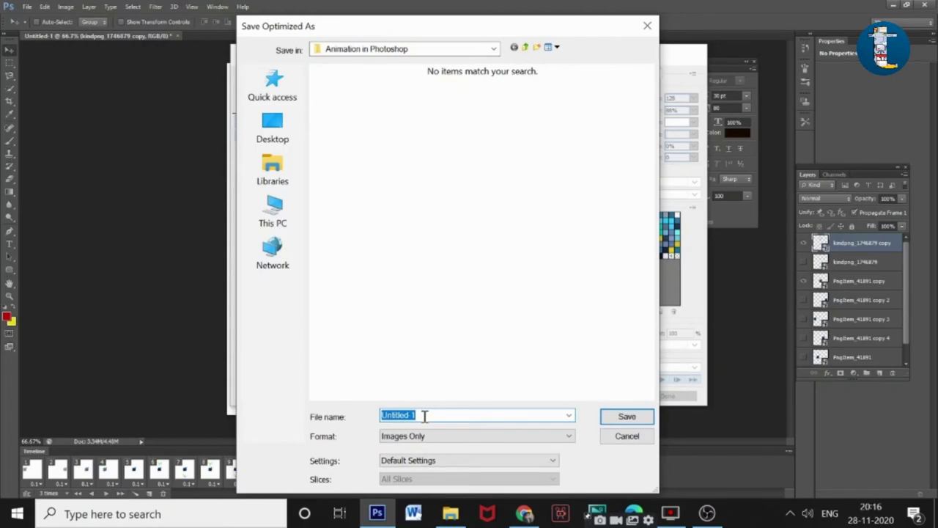
text(animation in photoshop)
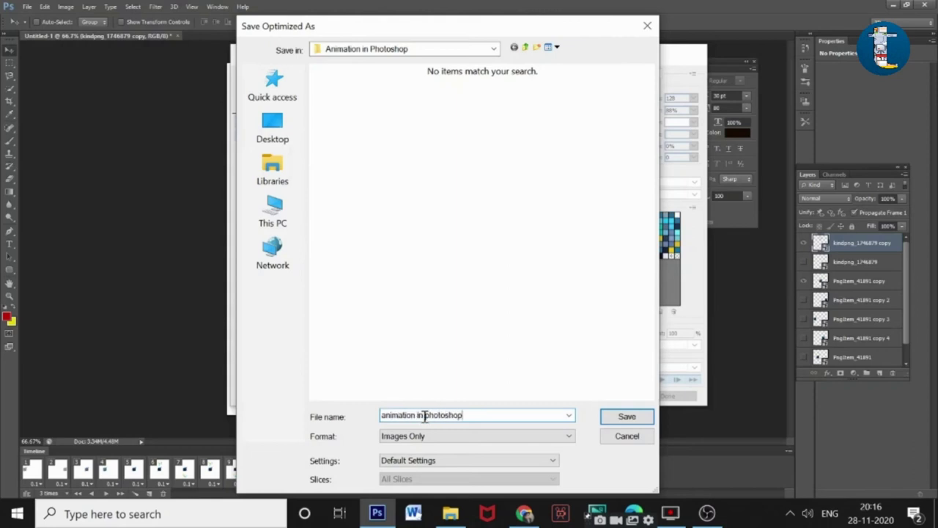
click(638, 416)
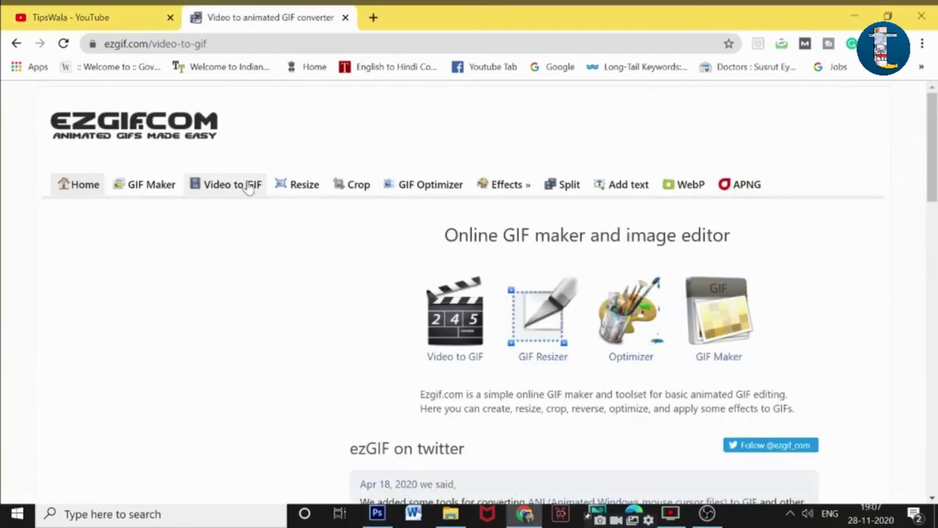
- Switch to ezgif.com in the browser, open its GIF to MP4 converter and start choosing a file from the computer
click(247, 185)
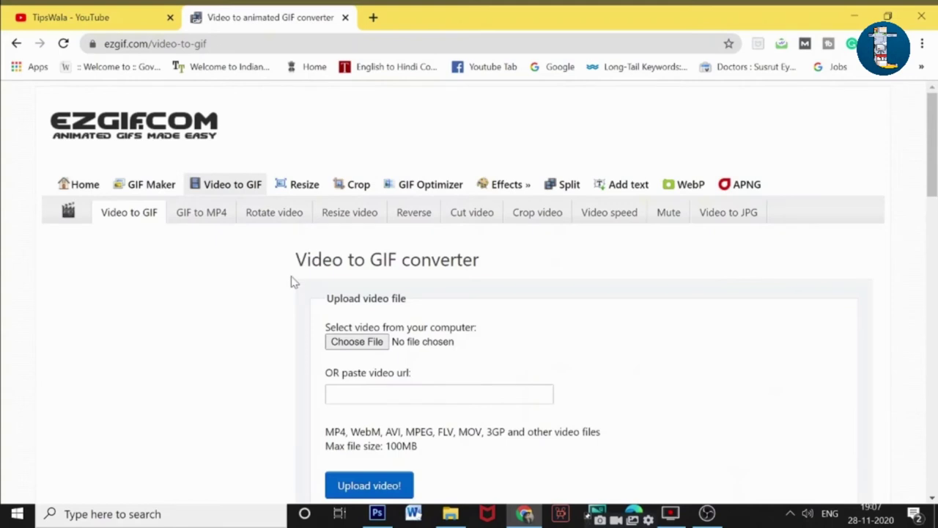
click(201, 213)
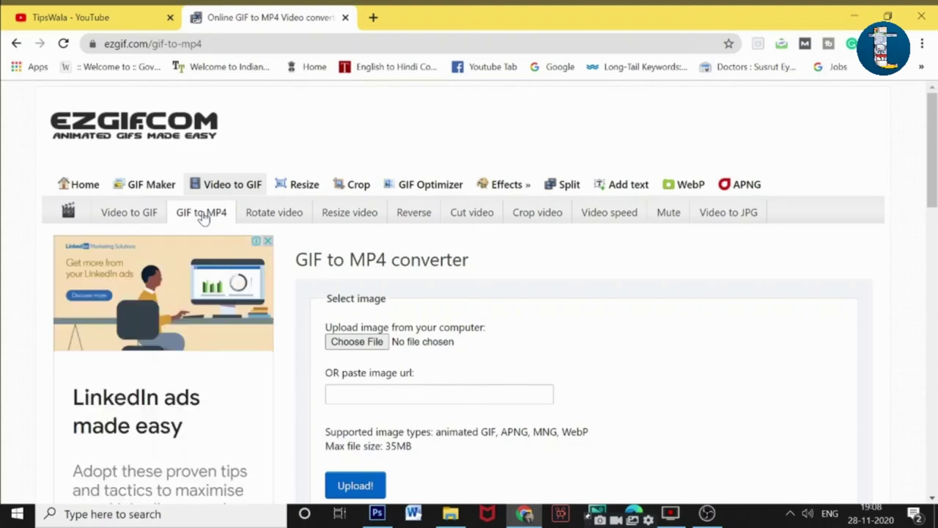
click(355, 343)
click(355, 343)
click(356, 343)
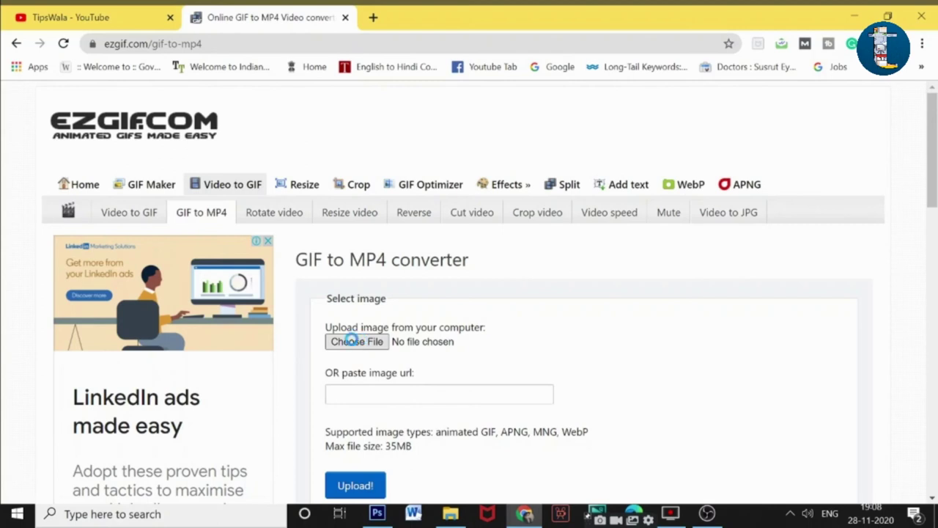